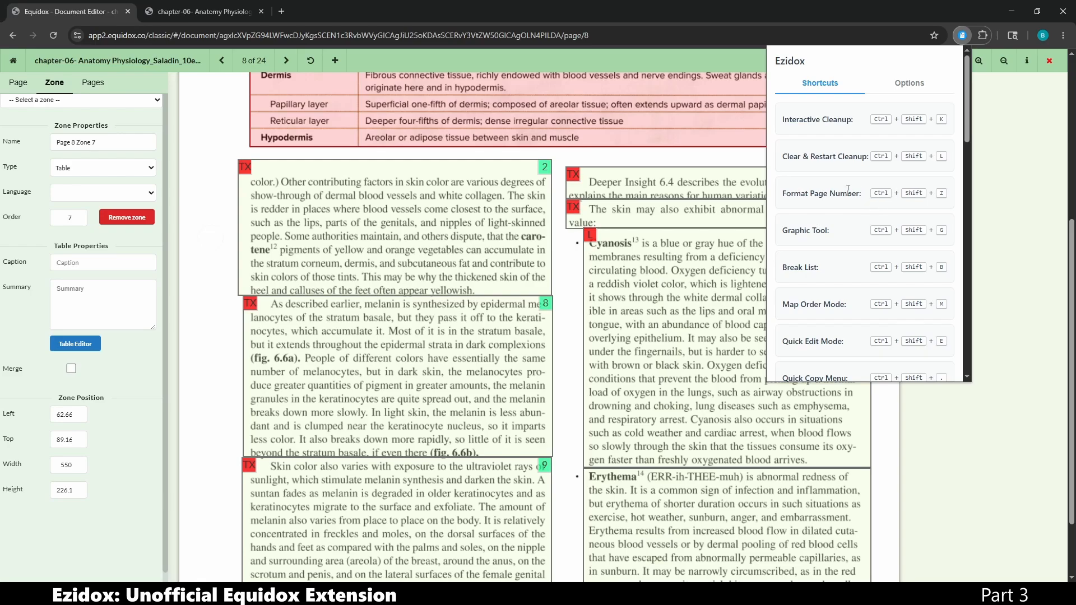
# - Format the "CHAPTER 6 The Integumentary System 179" header zone as the page number "Page 179", first in the reading order
pyautogui.click(999, 232)
pyautogui.scroll(5, 863, 216)
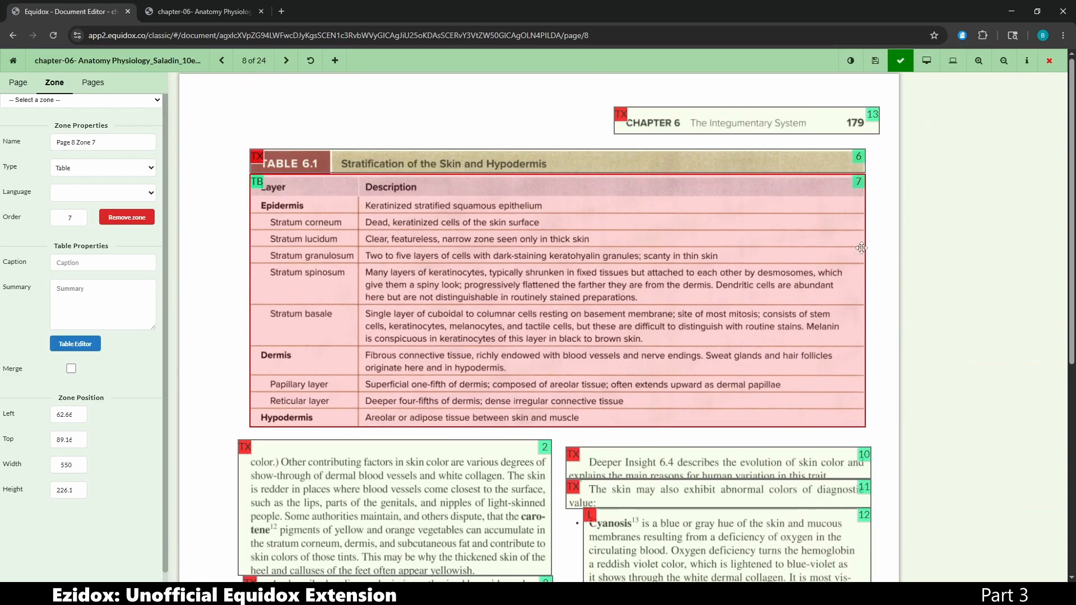
pyautogui.click(659, 123)
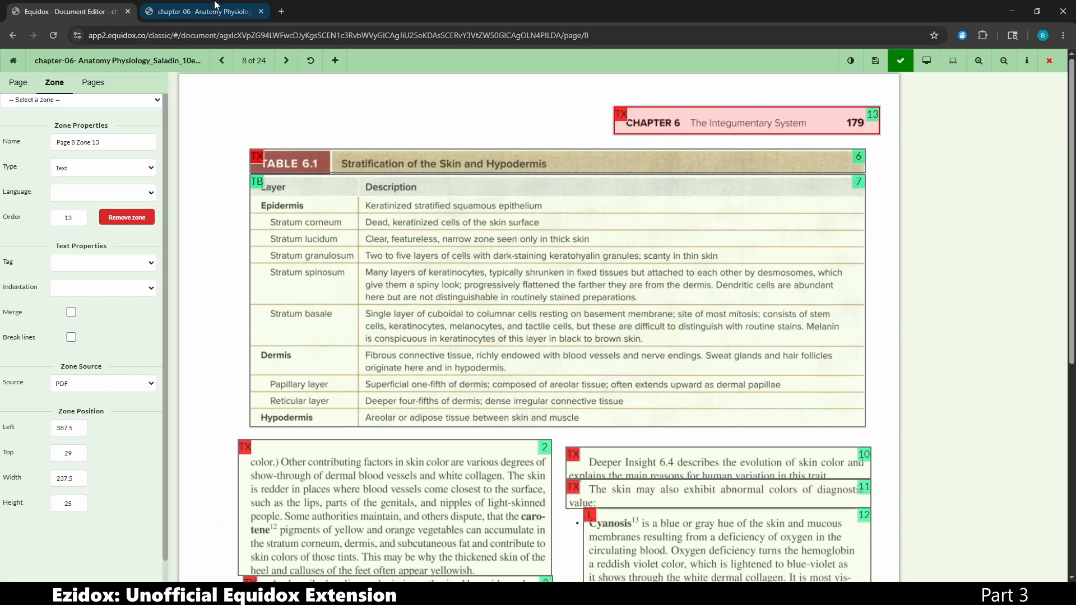
pyautogui.click(229, 12)
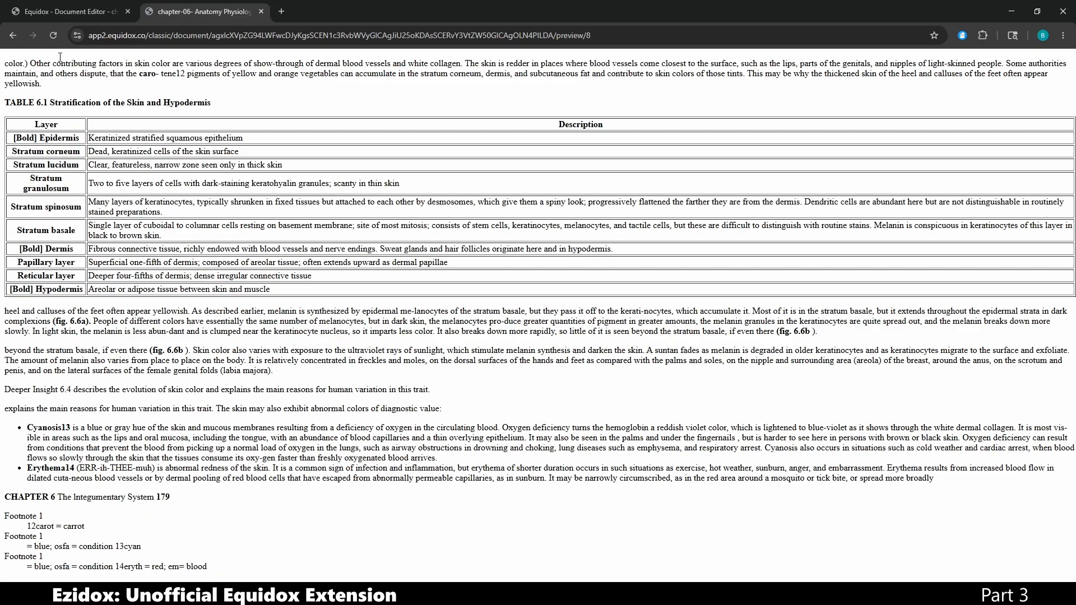
pyautogui.click(67, 11)
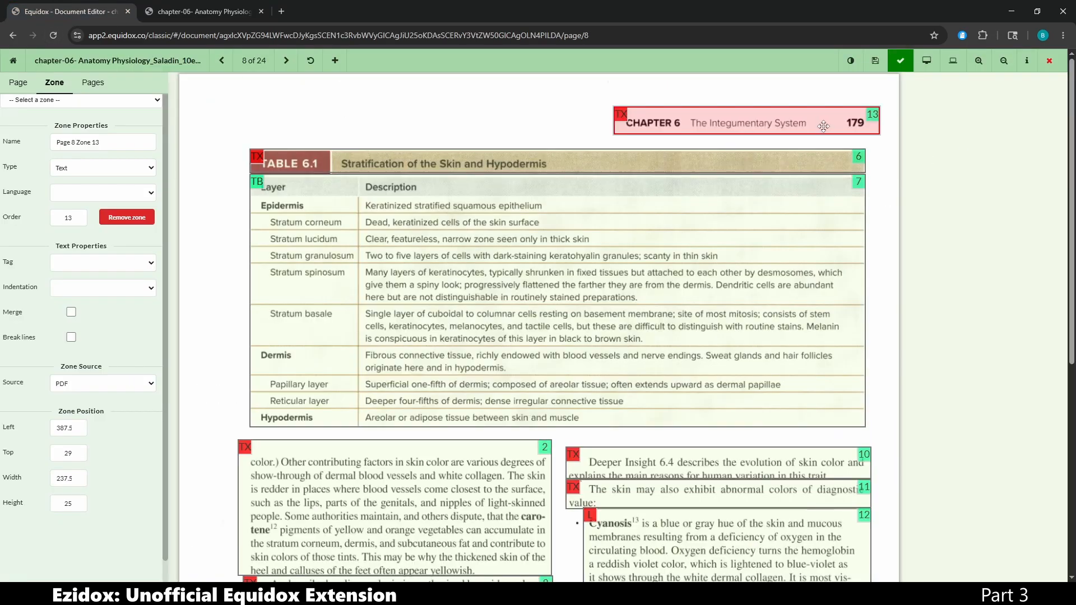
pyautogui.press('p')
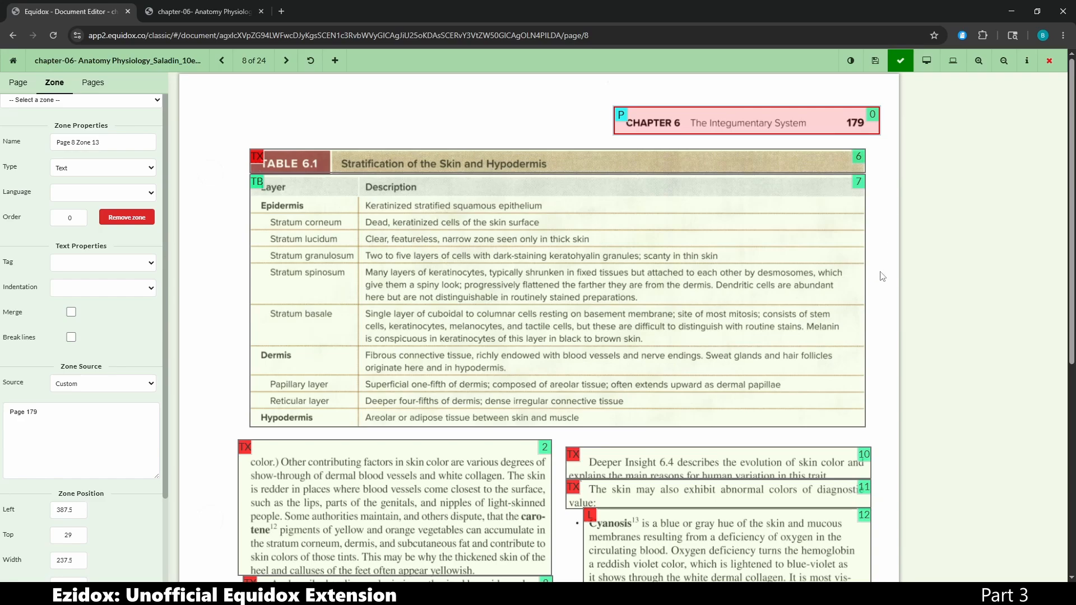
# - Toggle the page's image zone detection on and back off
pyautogui.scroll(-1, 883, 276)
pyautogui.scroll(-5, 623, 330)
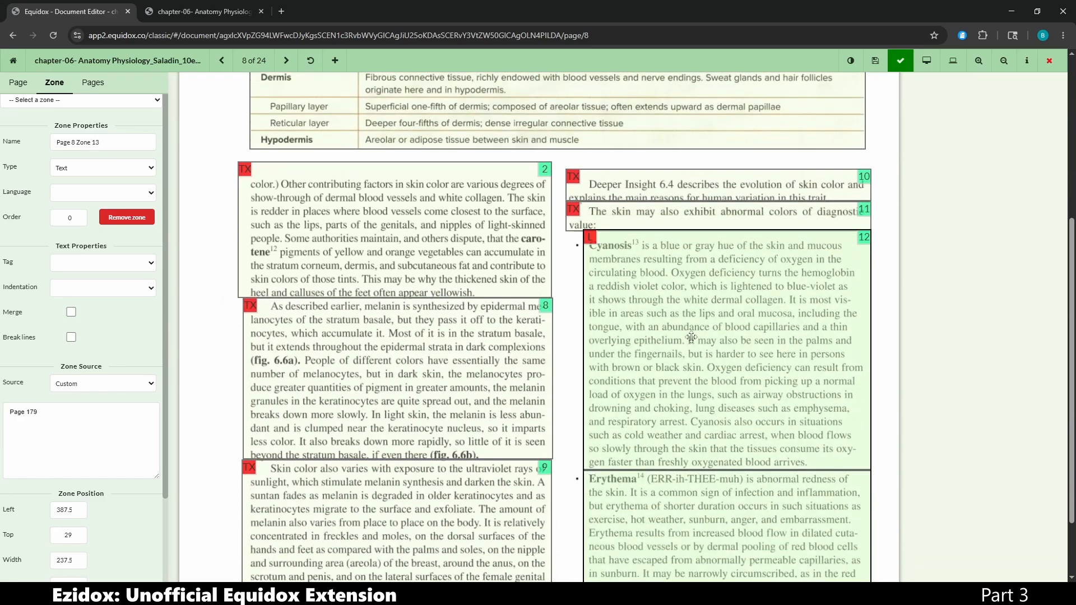
pyautogui.scroll(5, 623, 329)
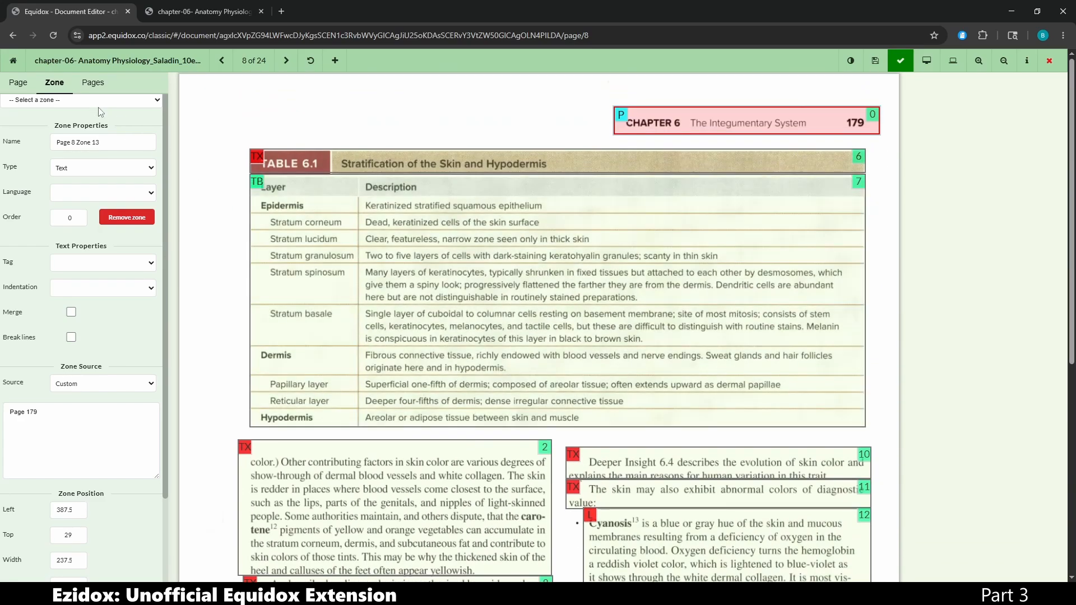
pyautogui.click(19, 83)
pyautogui.click(73, 381)
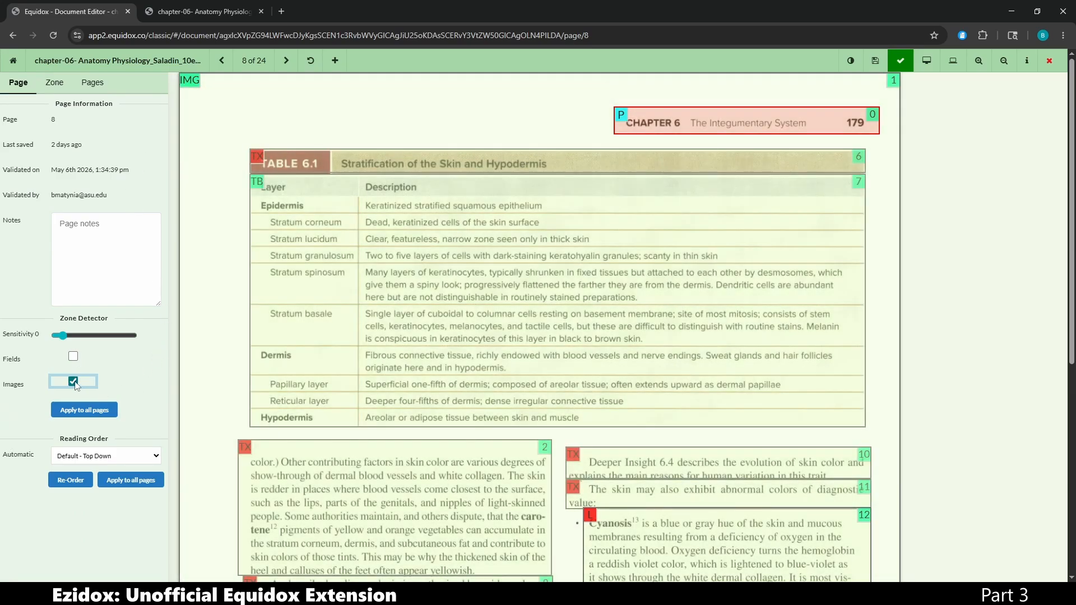
pyautogui.click(73, 381)
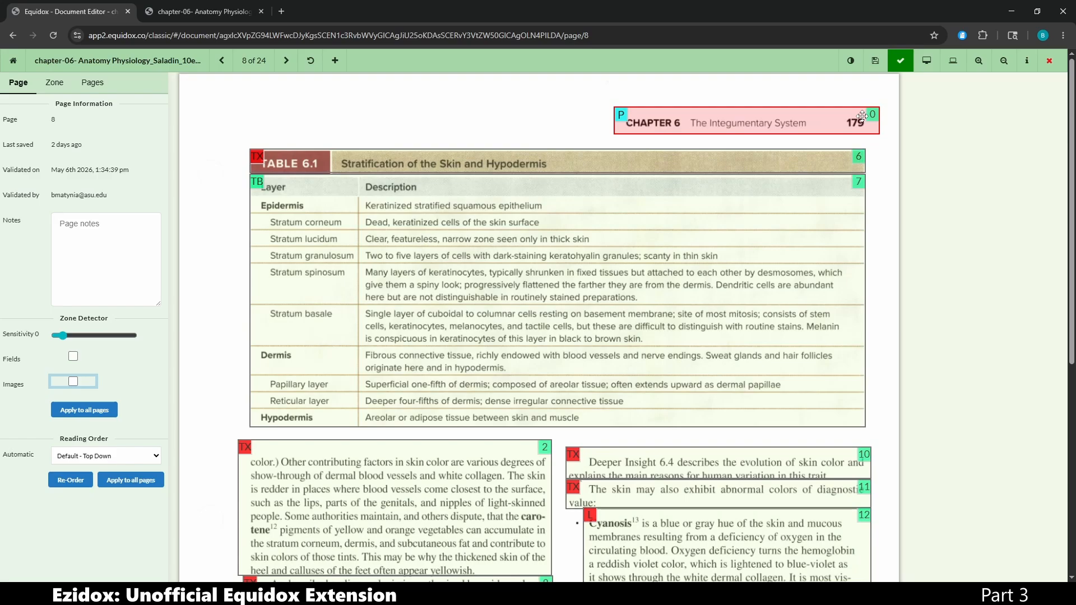
# - Draw an empty text zone about 73.5 wide beside the page header, try formatting it as a page number, and delete it
pyautogui.moveTo(577, 100); pyautogui.dragTo(494, 131)
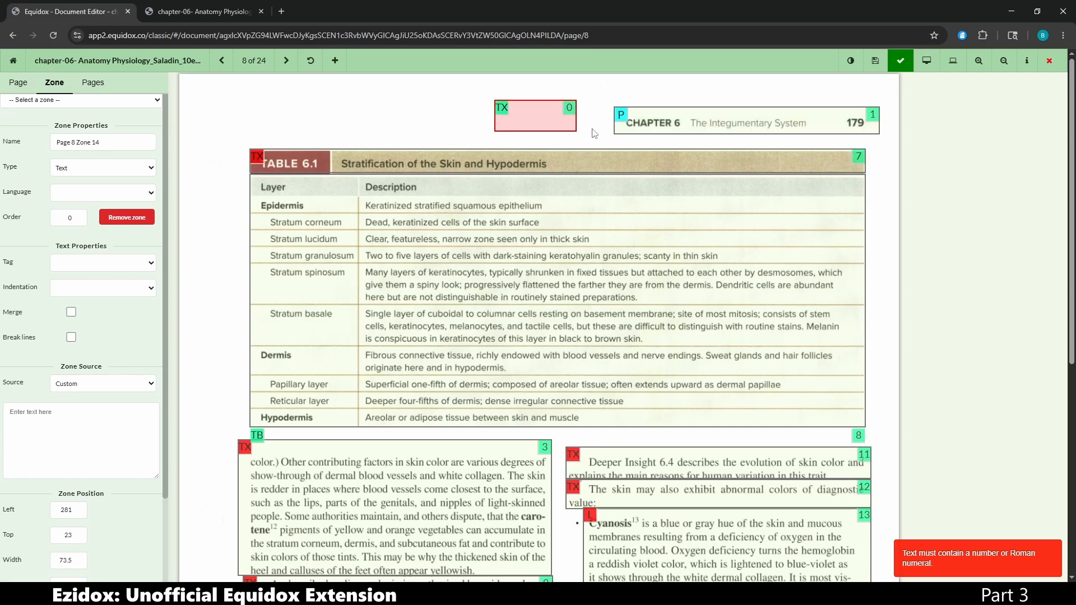
pyautogui.press('Delete')
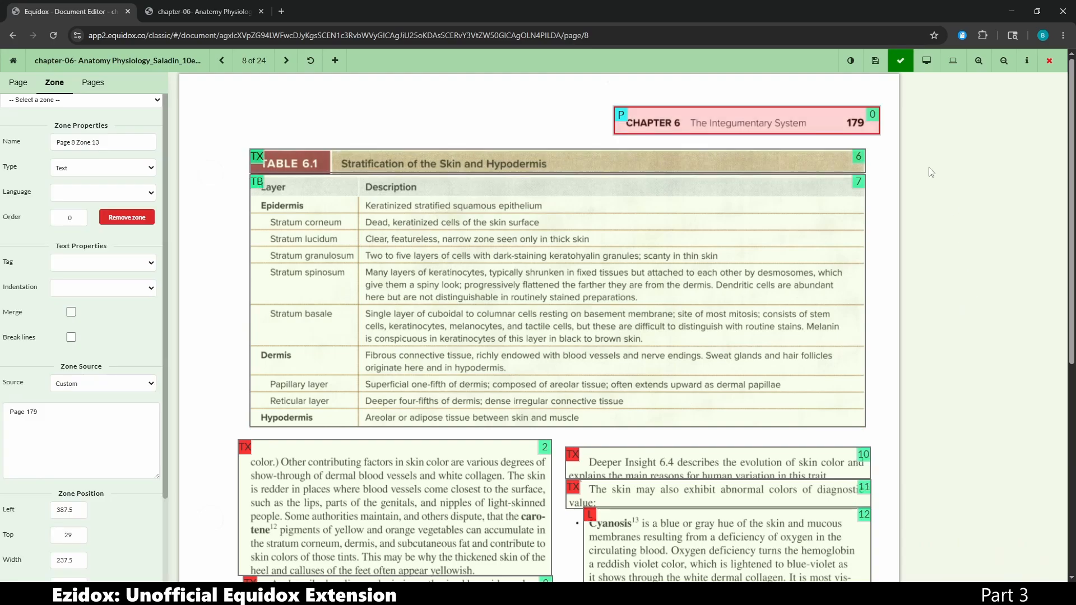
# - Switch the paragraph zone beginning "color.) Other contributing factors" to a custom text source and insert 1999 after "dermal"
pyautogui.scroll(-3, 418, 326)
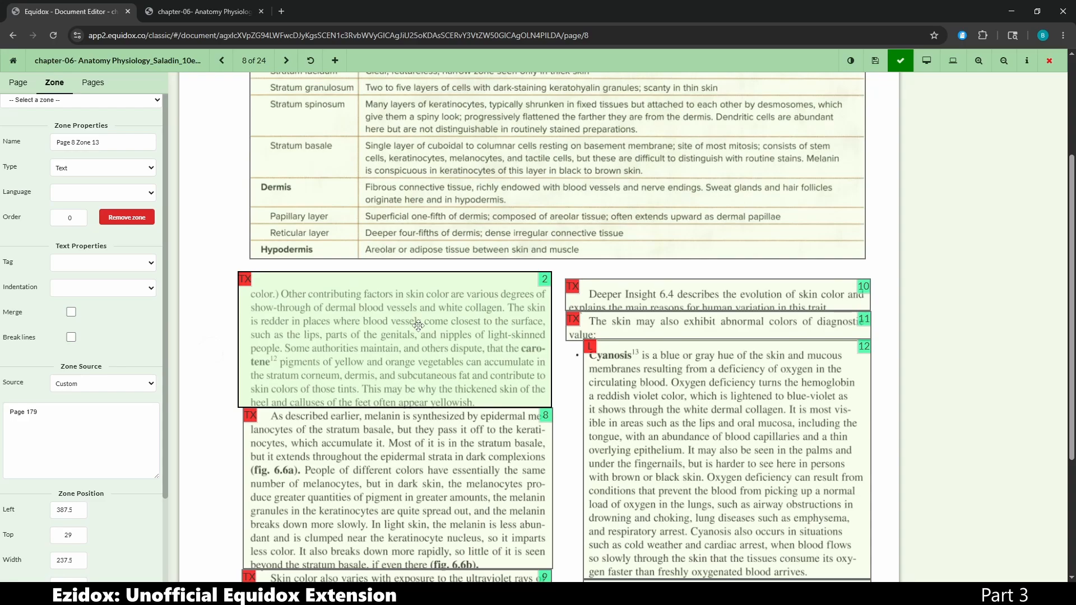
pyautogui.click(418, 326)
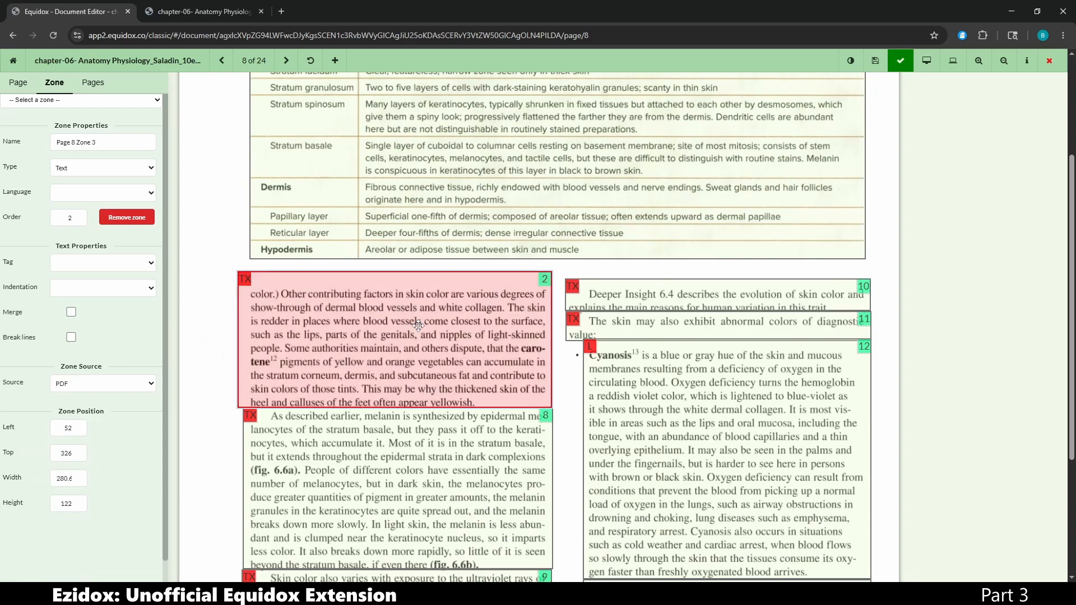
pyautogui.click(961, 36)
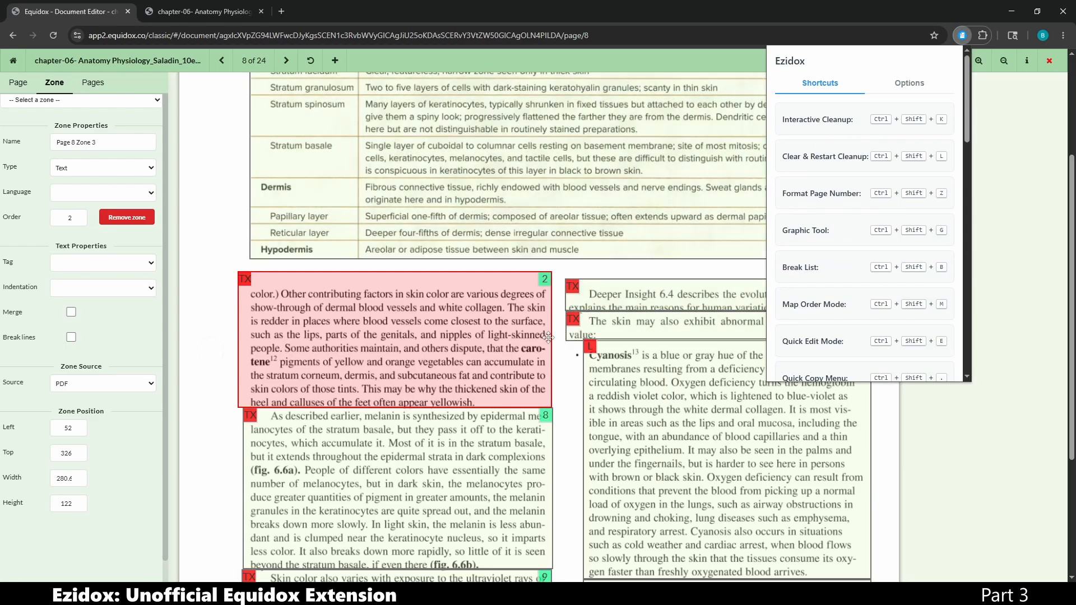
pyautogui.click(509, 336)
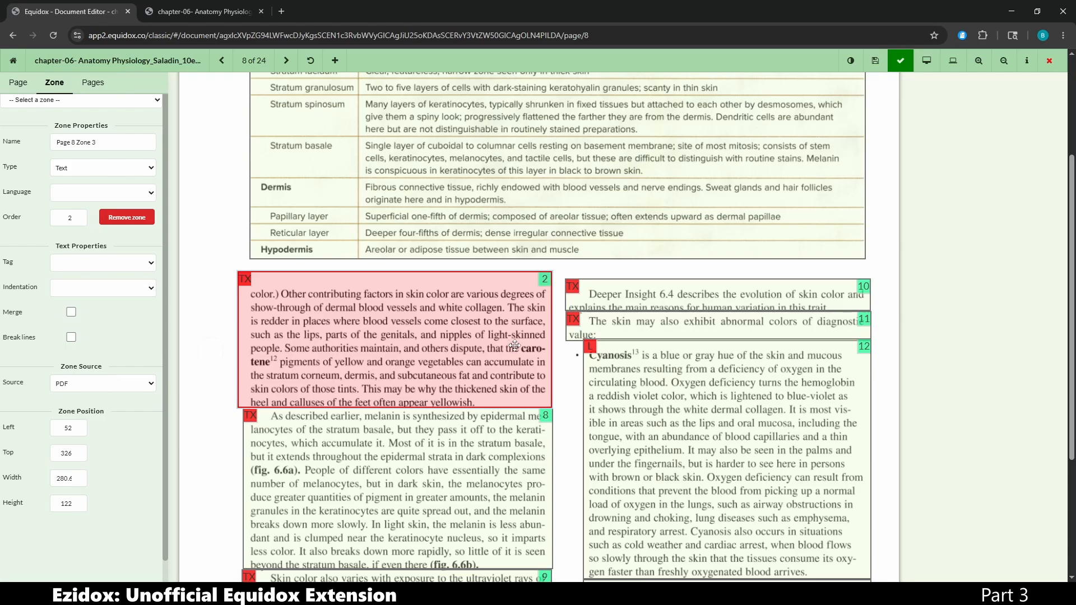
pyautogui.scroll(-2, 510, 346)
pyautogui.click(526, 350)
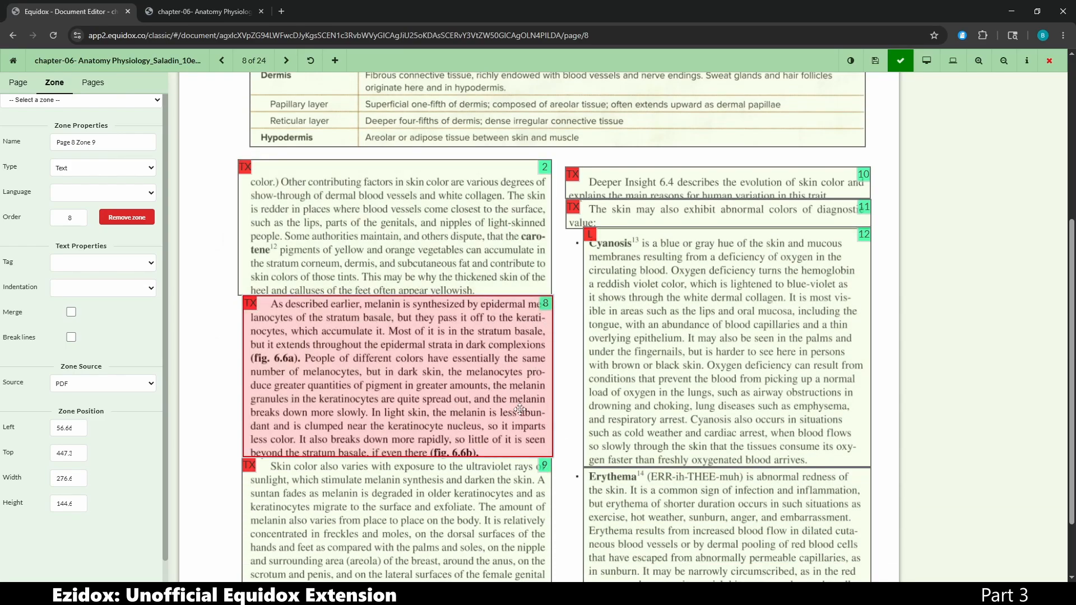
pyautogui.scroll(2, 457, 354)
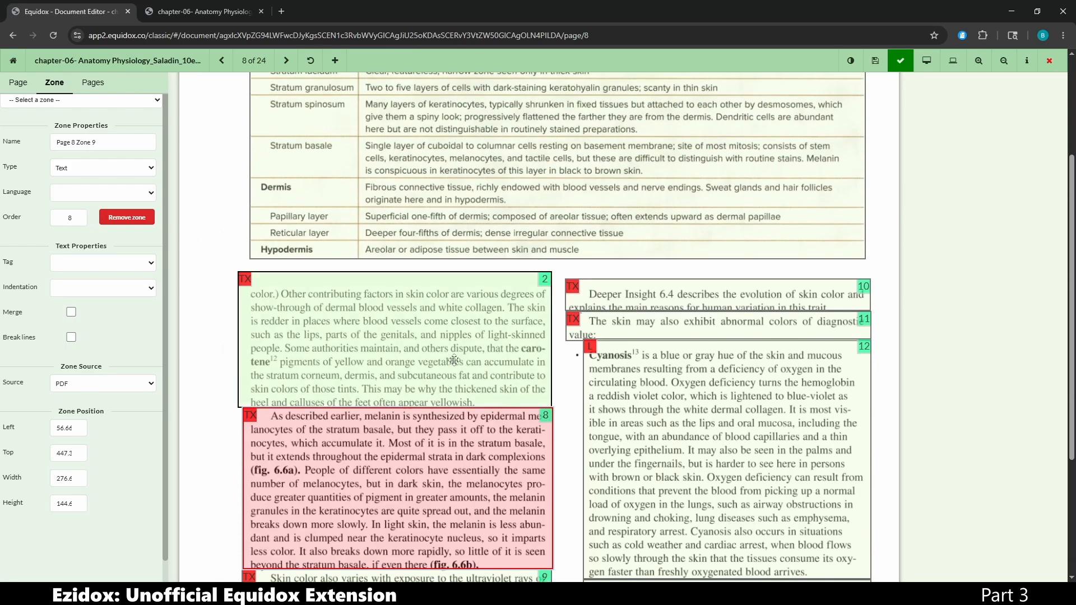
pyautogui.click(443, 354)
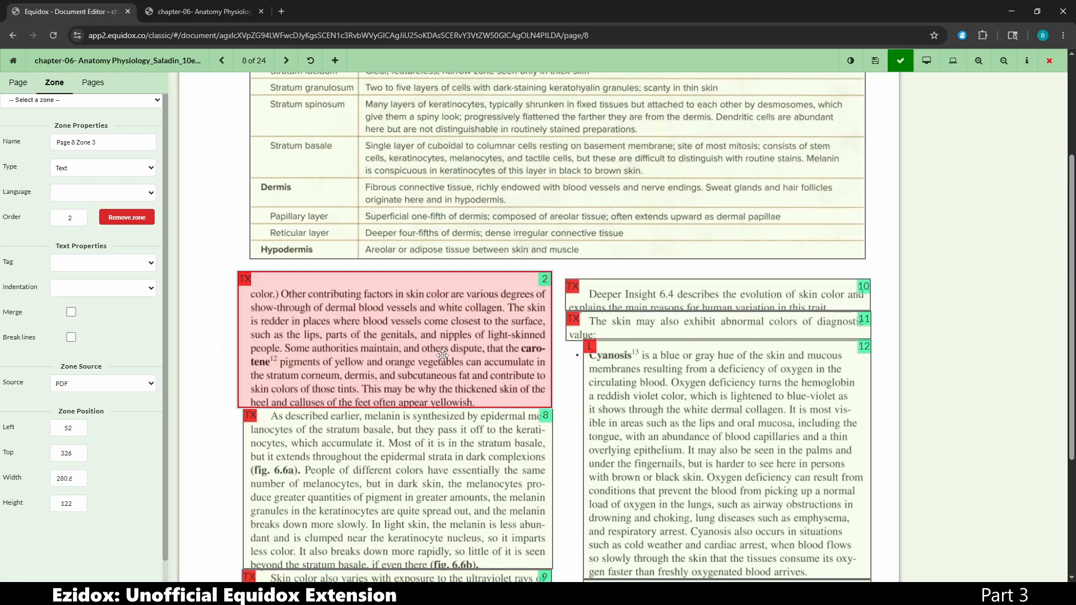
pyautogui.scroll(-3, 443, 354)
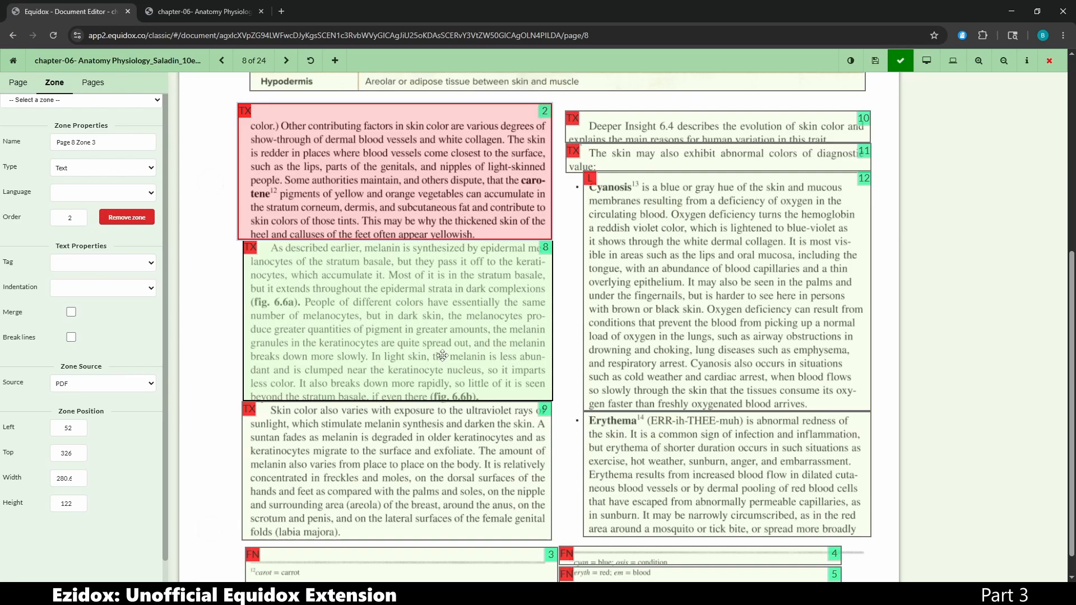
pyautogui.scroll(4, 373, 252)
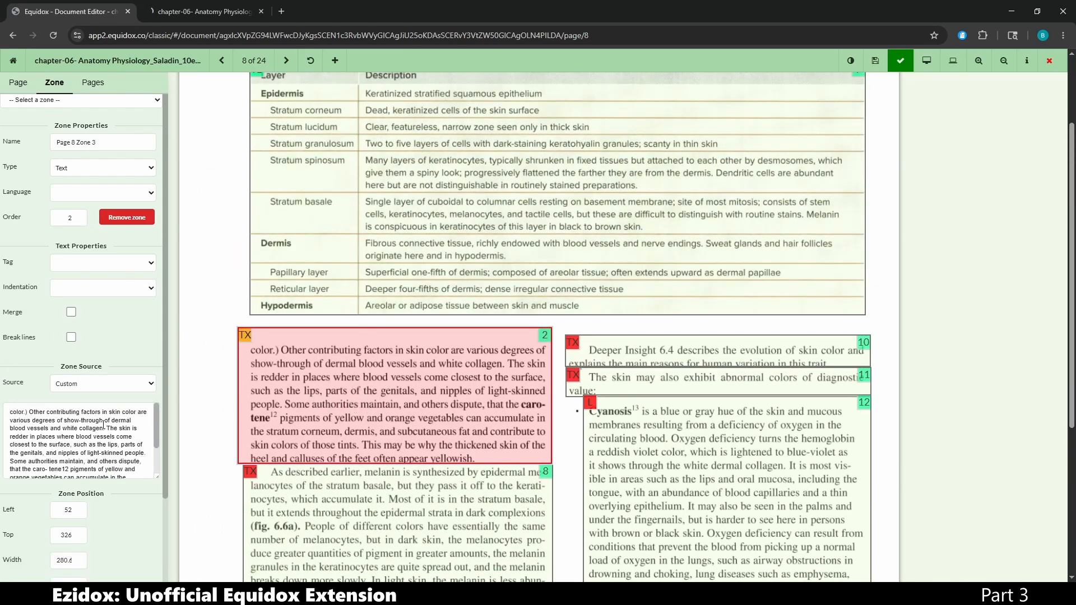
pyautogui.click(144, 421)
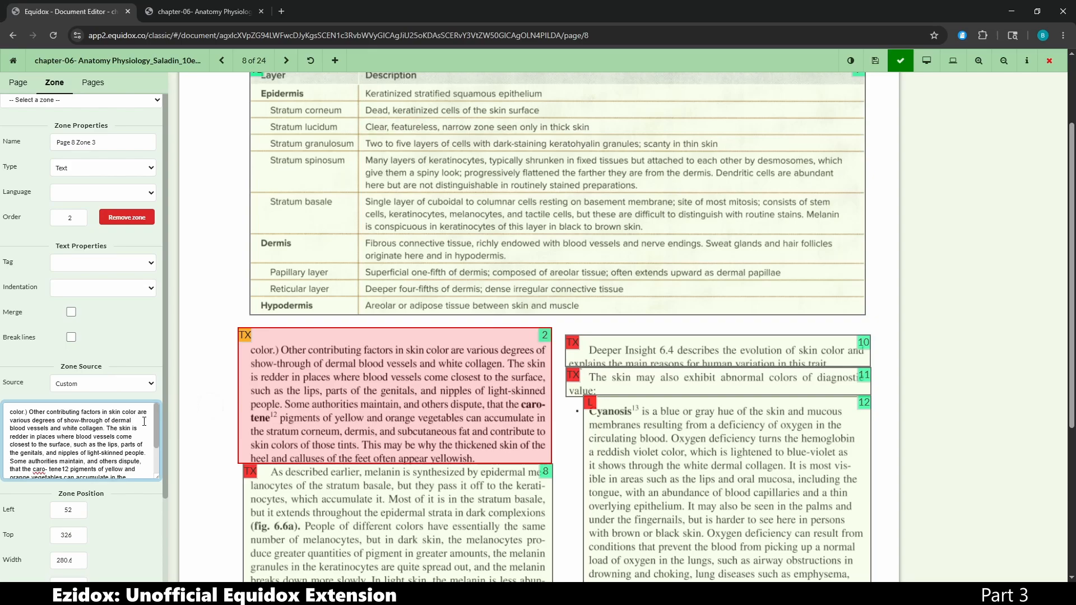
pyautogui.write('1998')
# - Run the interactive cleanup on the paragraph, removing the hyphen space in "caro- tene12" and marking 1999 as a year
pyautogui.scroll(1, 213, 444)
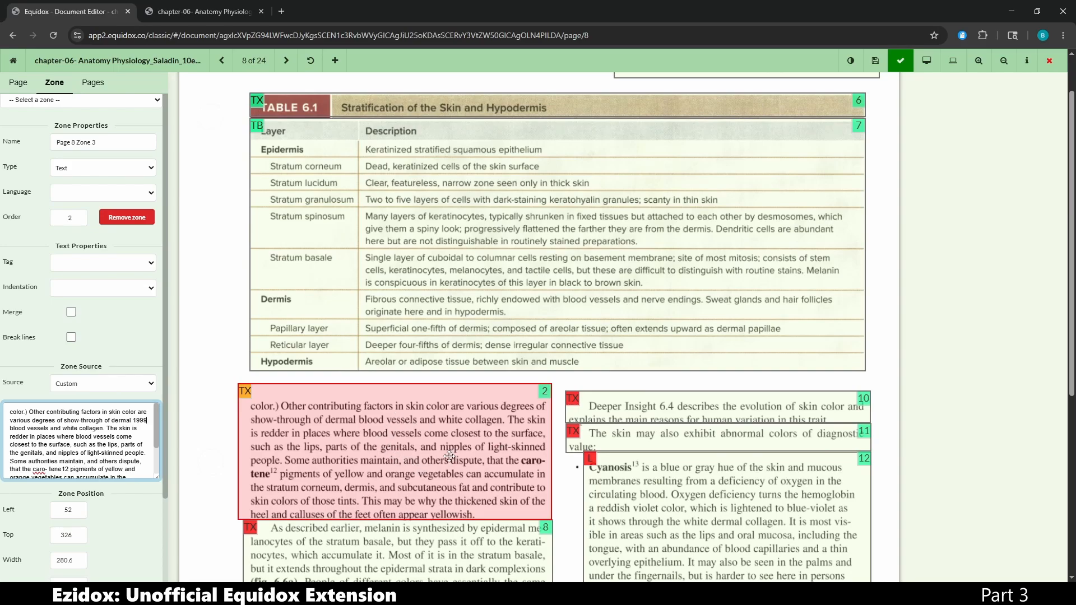
pyautogui.hotkey('alt', 'h')
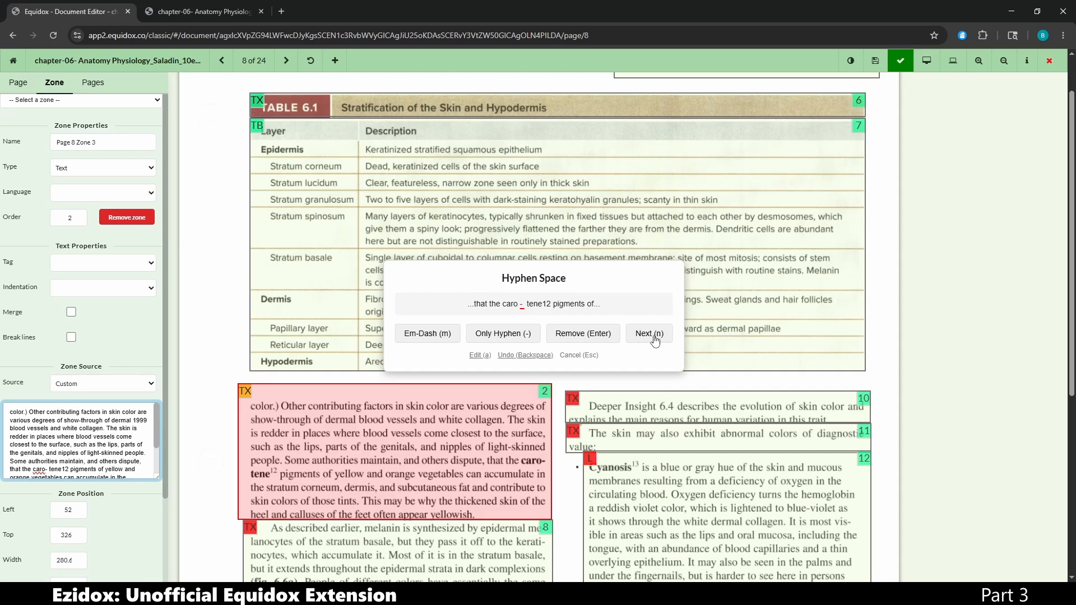
pyautogui.click(573, 338)
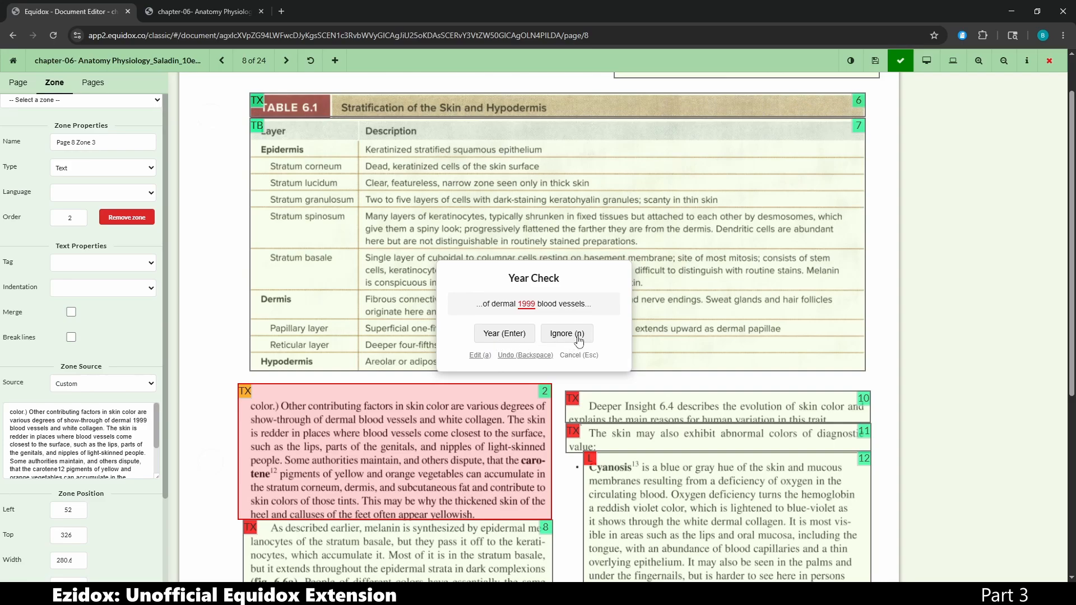
pyautogui.click(507, 334)
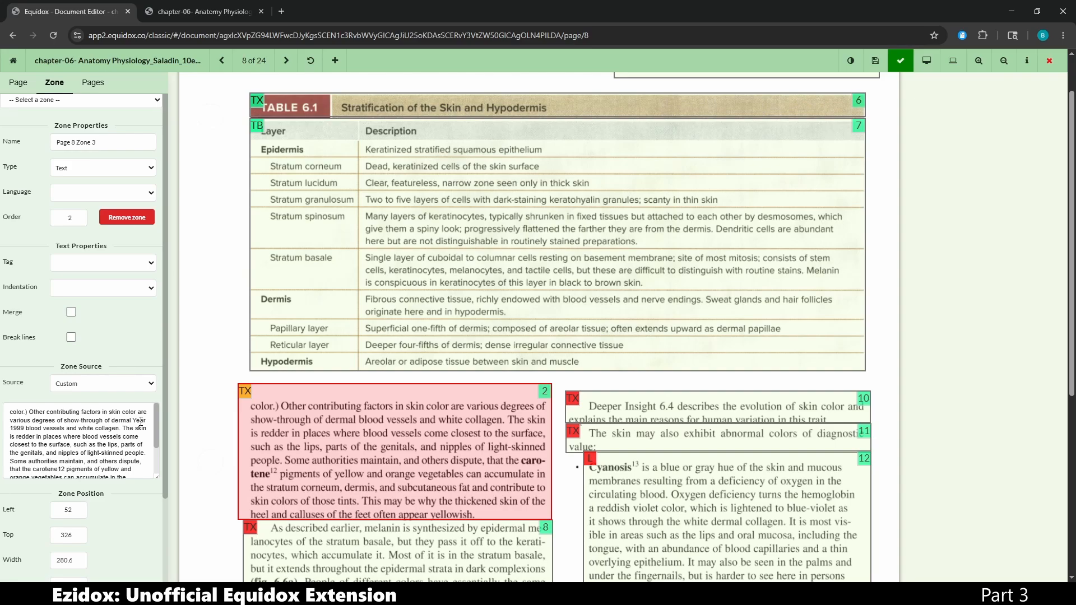
# - Replace the table title zone with a text zone about 73 wide covering only "TABLE 6.1"
pyautogui.scroll(-2, 141, 420)
pyautogui.scroll(-5, 376, 299)
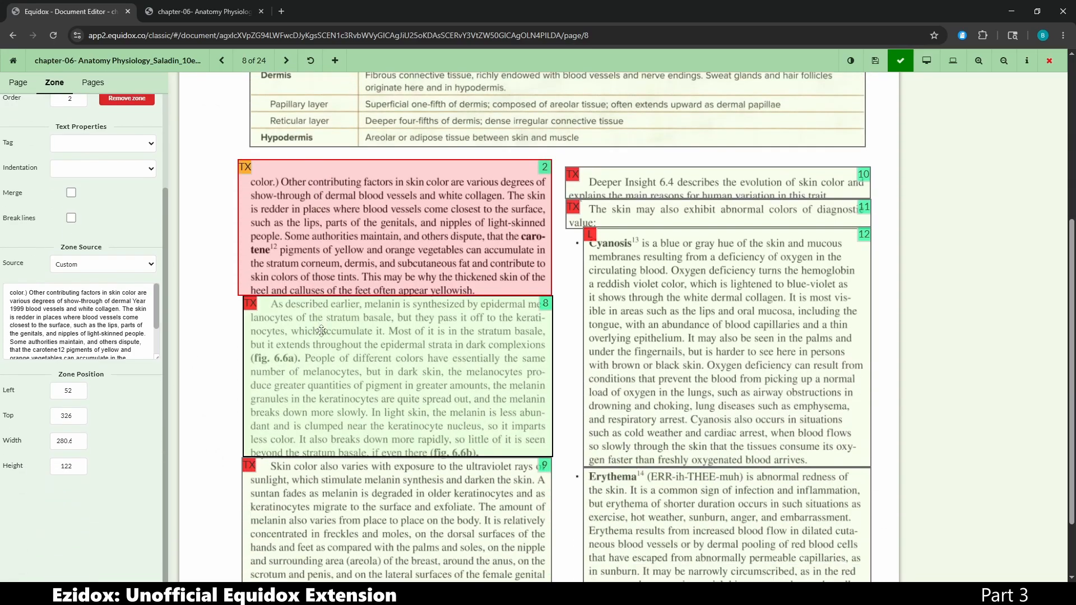
pyautogui.scroll(5, 376, 299)
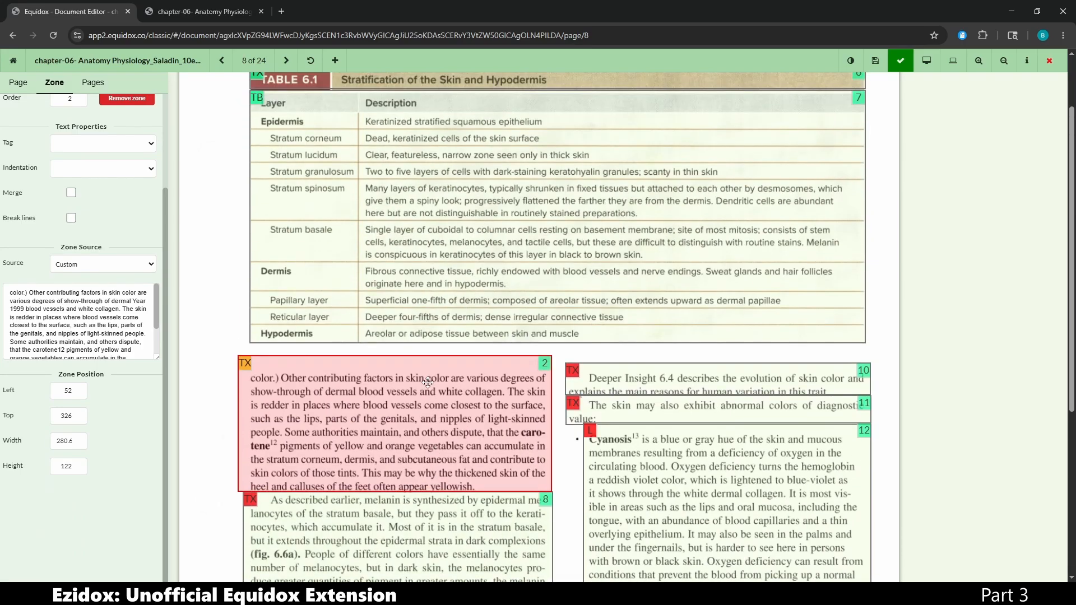
pyautogui.scroll(2, 431, 403)
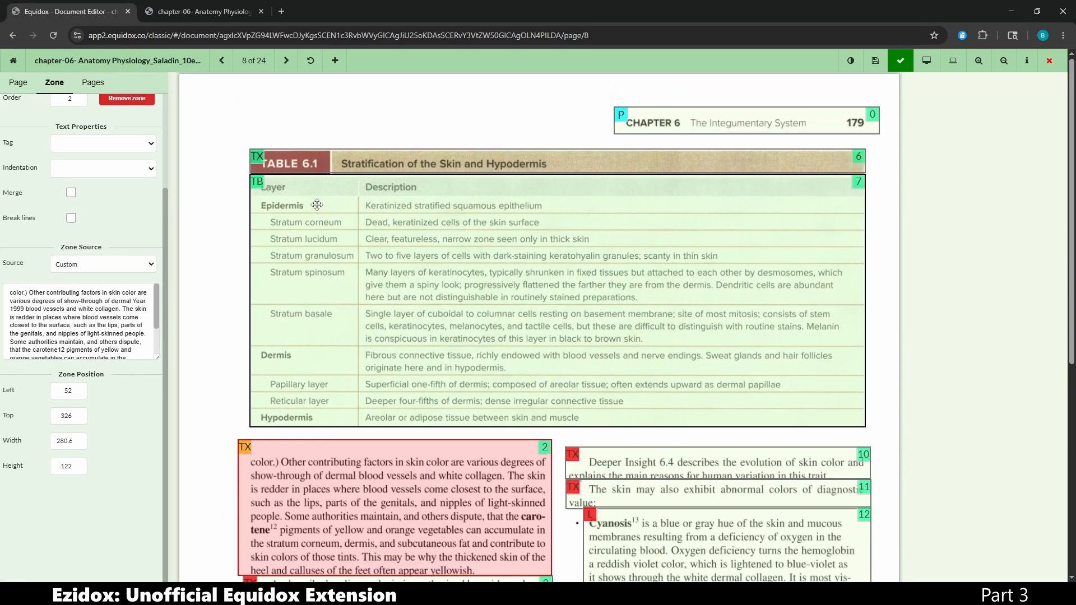
pyautogui.click(308, 159)
pyautogui.press('Delete')
pyautogui.moveTo(254, 149); pyautogui.dragTo(332, 173)
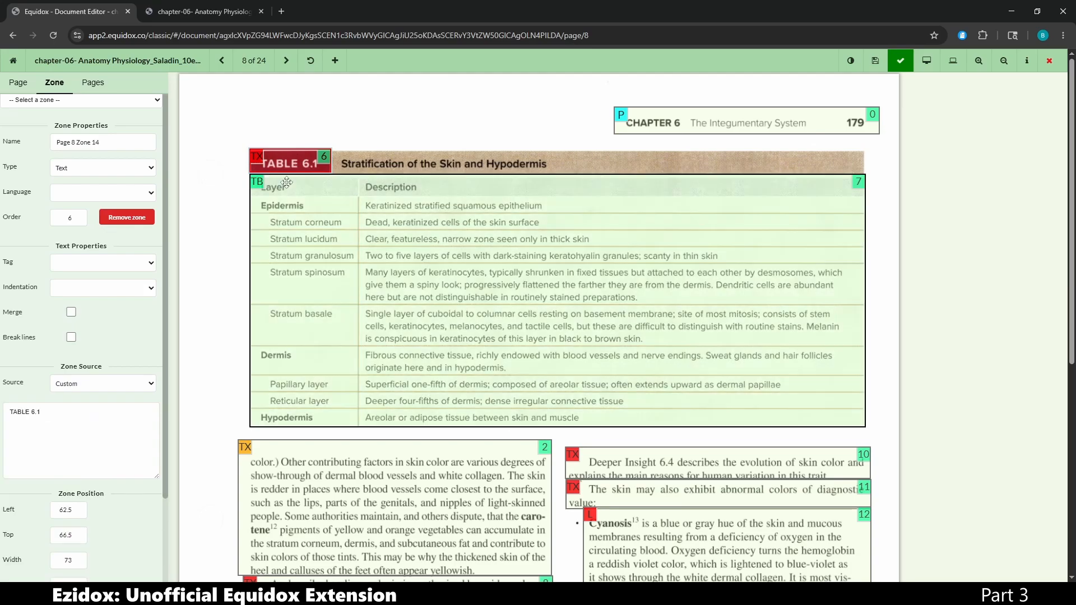
# - Run the interactive cleanup on the new title zone and convert "TABLE 6.1" to proper case
pyautogui.click(24, 416)
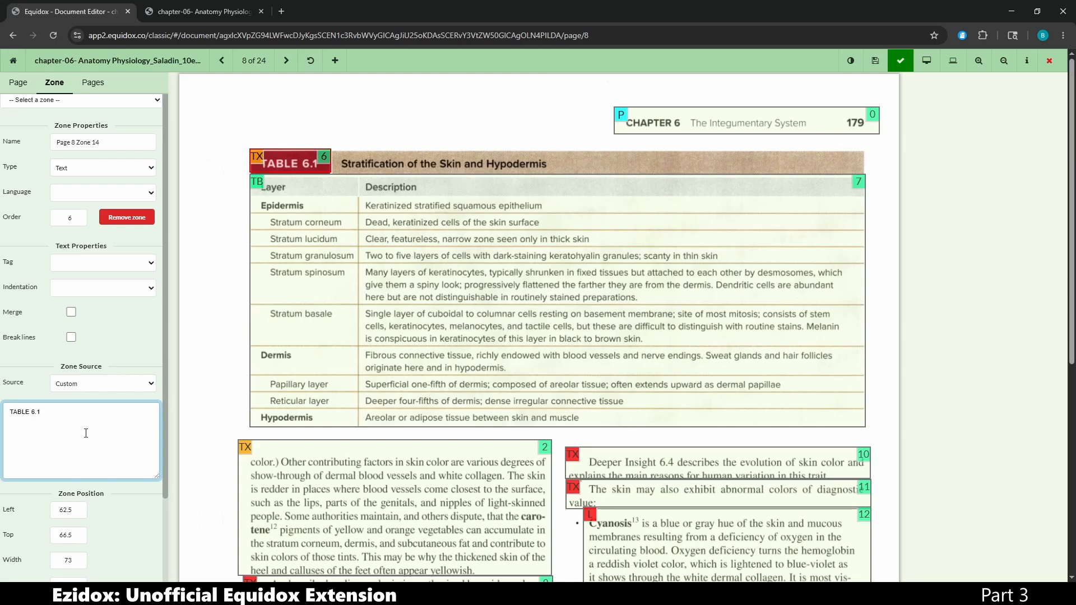
pyautogui.click(295, 166)
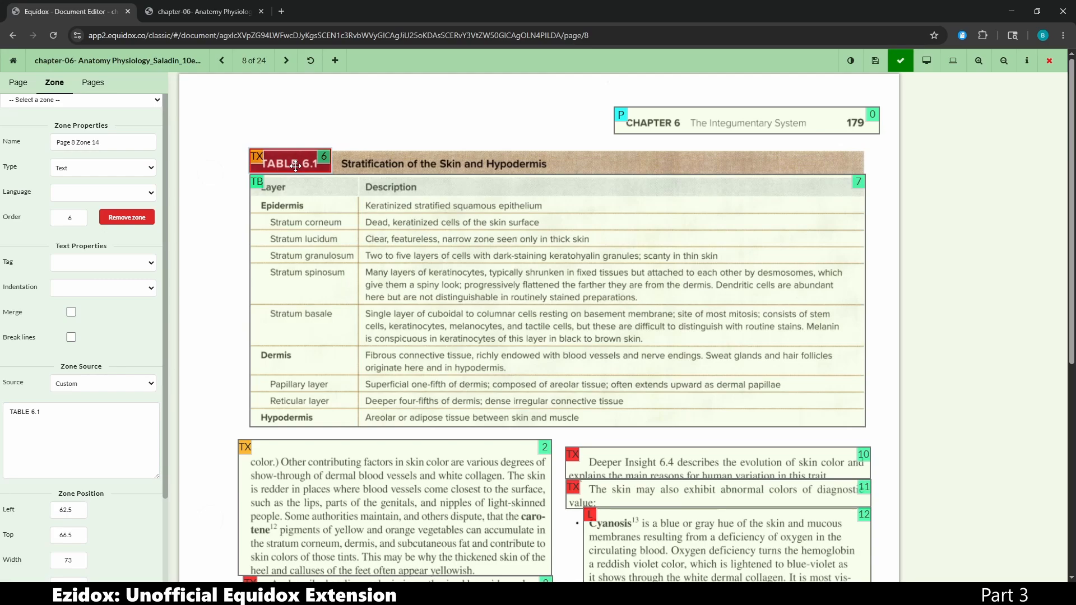
pyautogui.press('c')
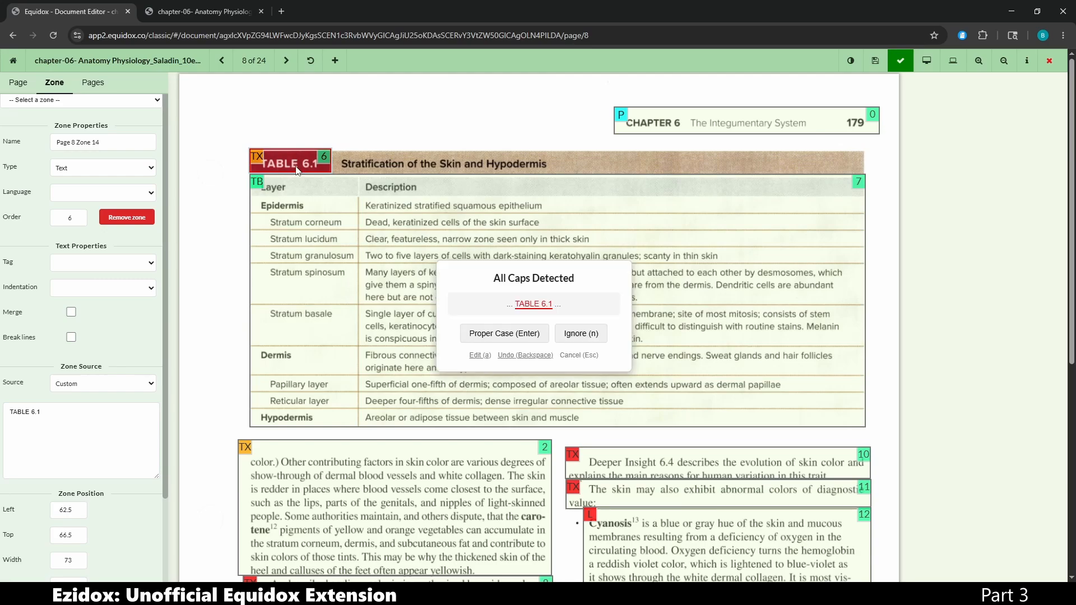
pyautogui.click(516, 335)
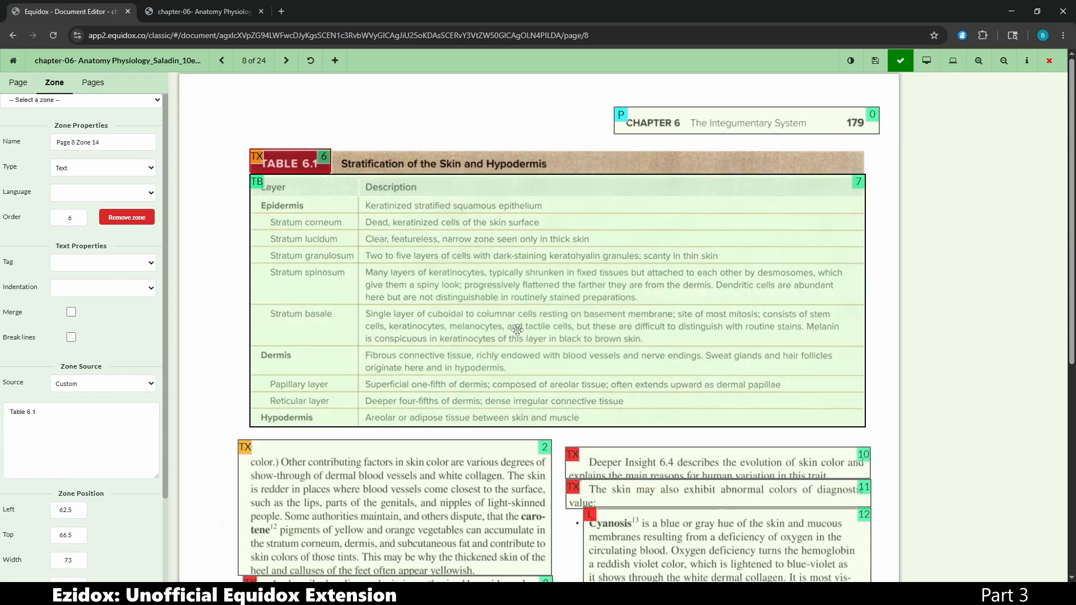
pyautogui.scroll(-6, 186, 455)
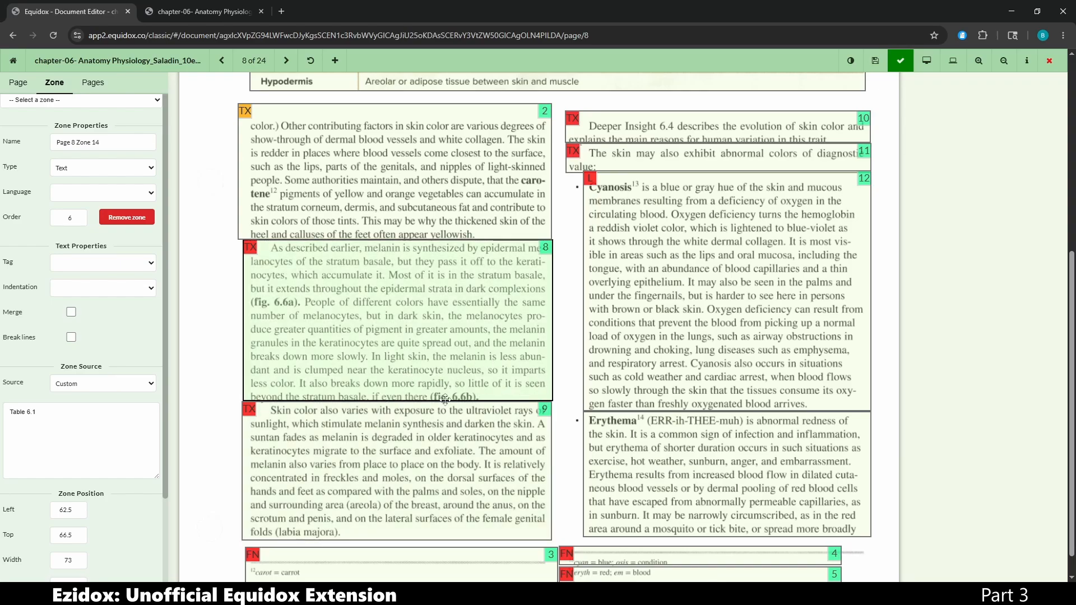
pyautogui.scroll(-1, 548, 465)
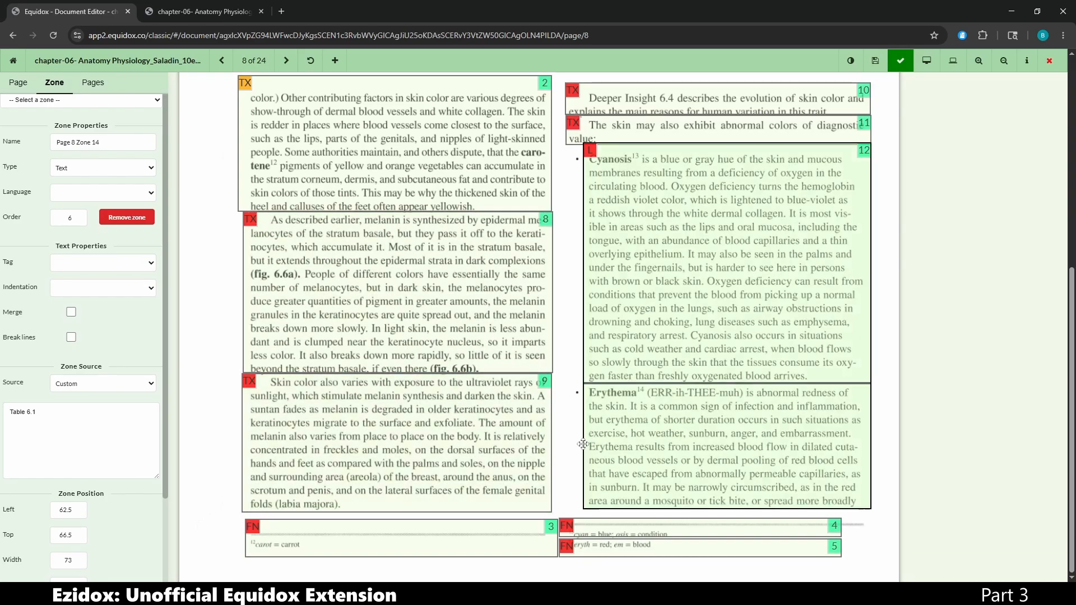
# - Open the skin layers table in the table editor and switch all its cells to custom text
pyautogui.scroll(4, 465, 431)
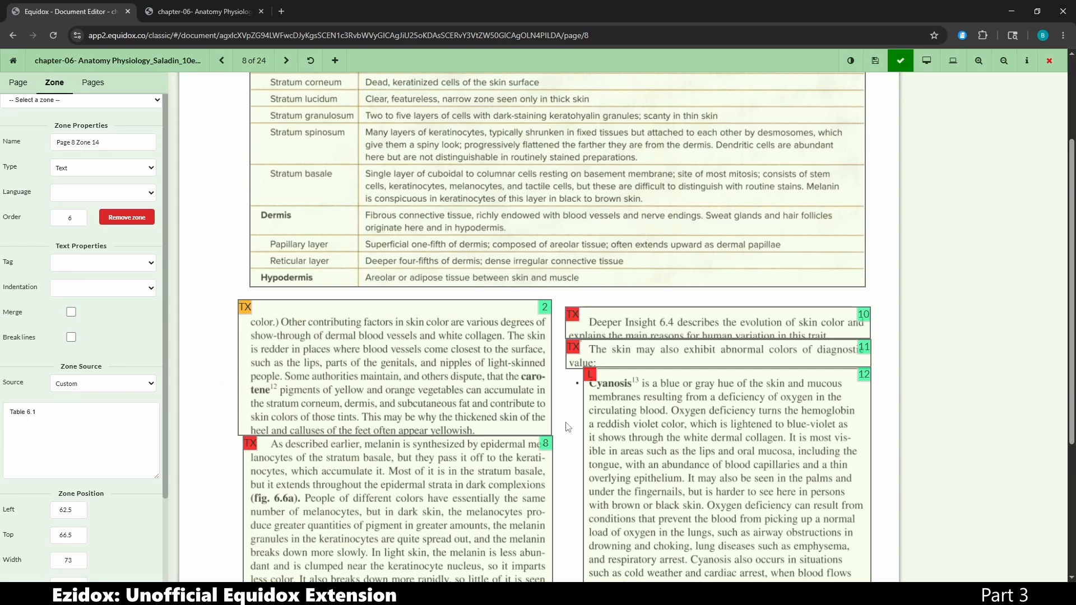
pyautogui.scroll(-3, 565, 427)
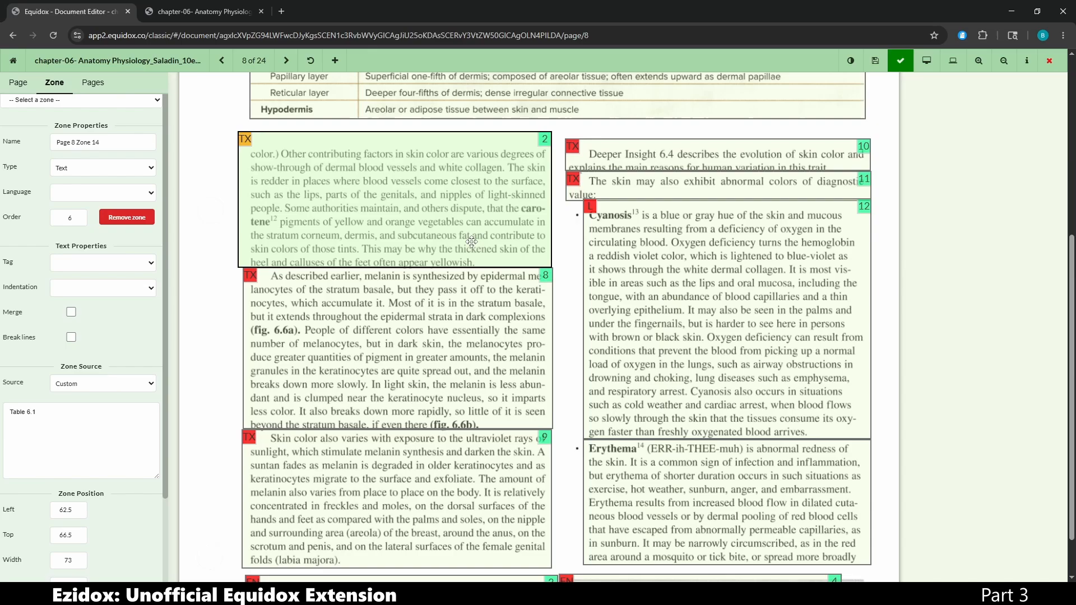
pyautogui.scroll(4, 471, 241)
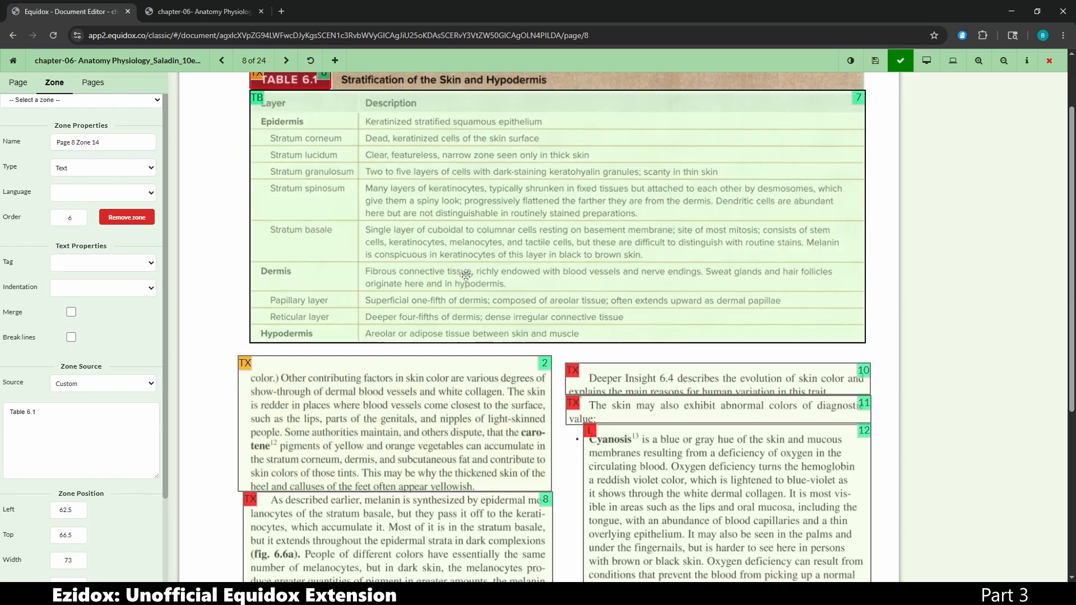
pyautogui.doubleClick(388, 274)
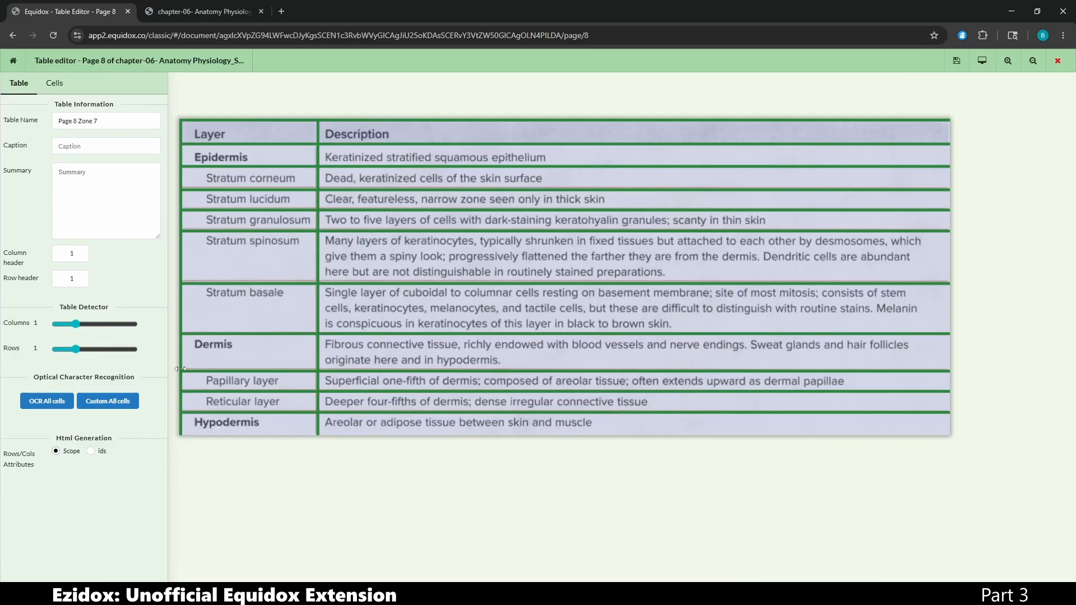
pyautogui.click(119, 407)
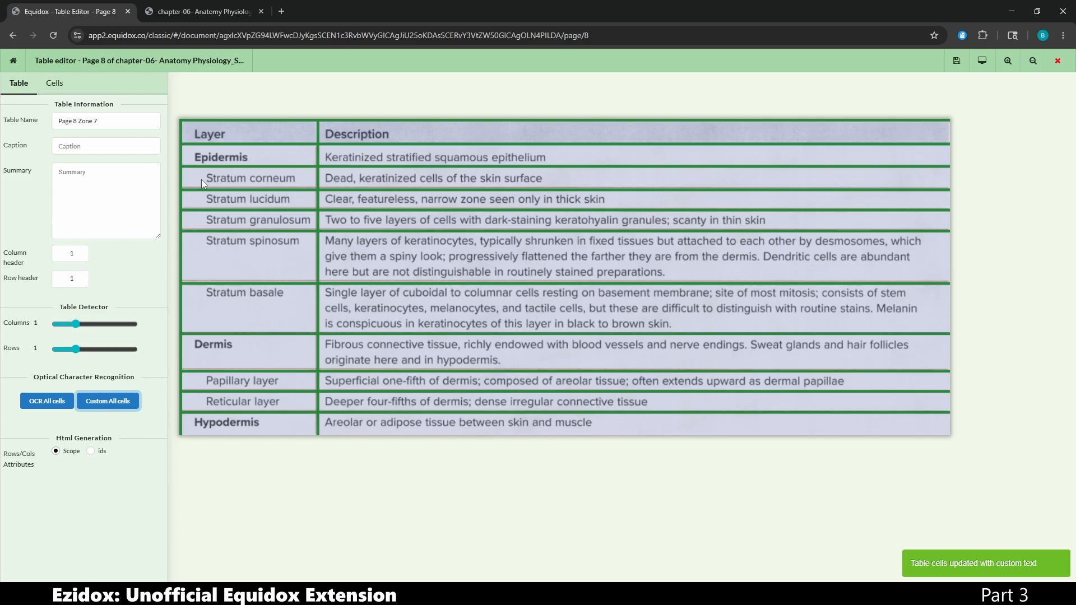
# - Insert a space after "dark-" in the Stratum granulosum description cell
pyautogui.click(49, 85)
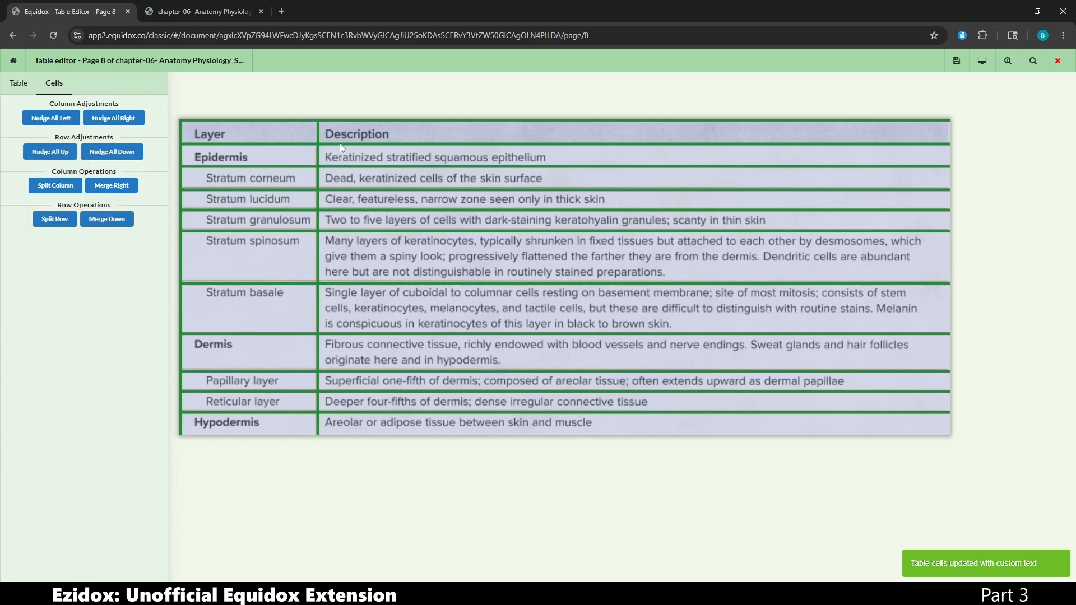
pyautogui.click(394, 158)
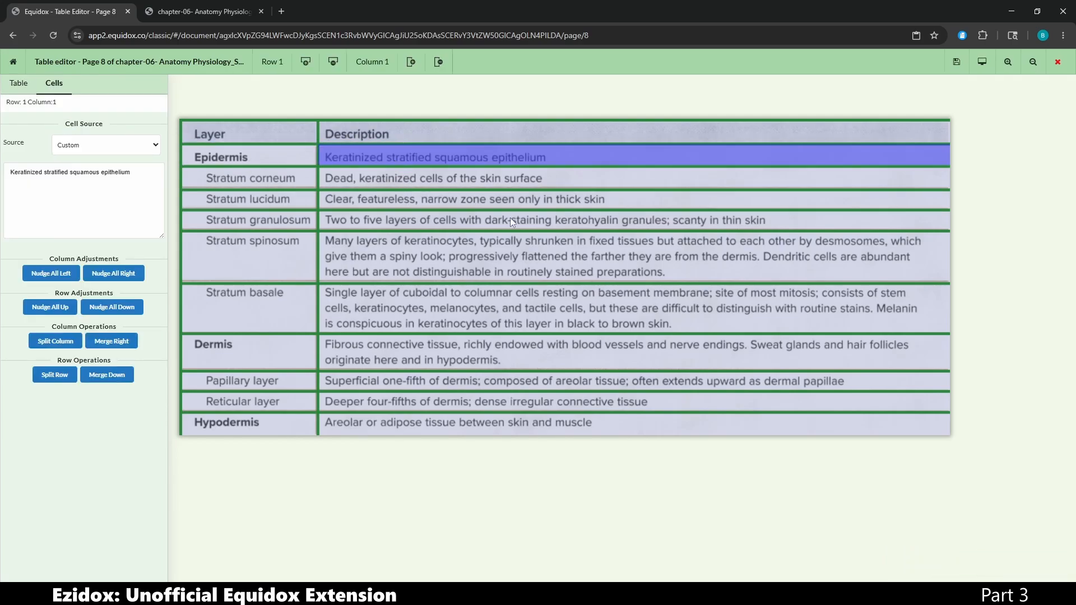
pyautogui.click(477, 224)
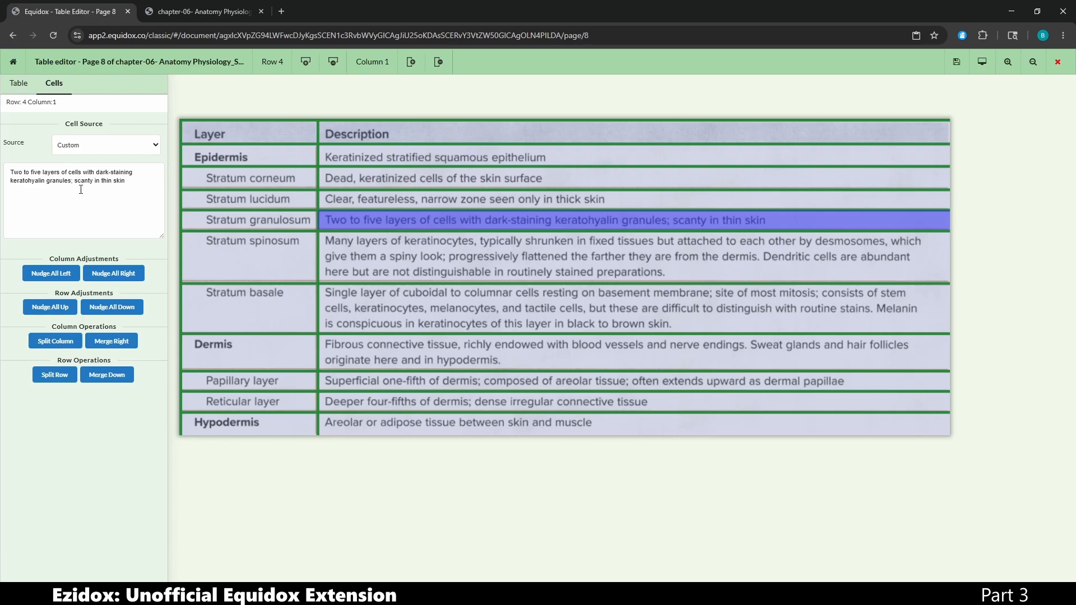
pyautogui.click(109, 174)
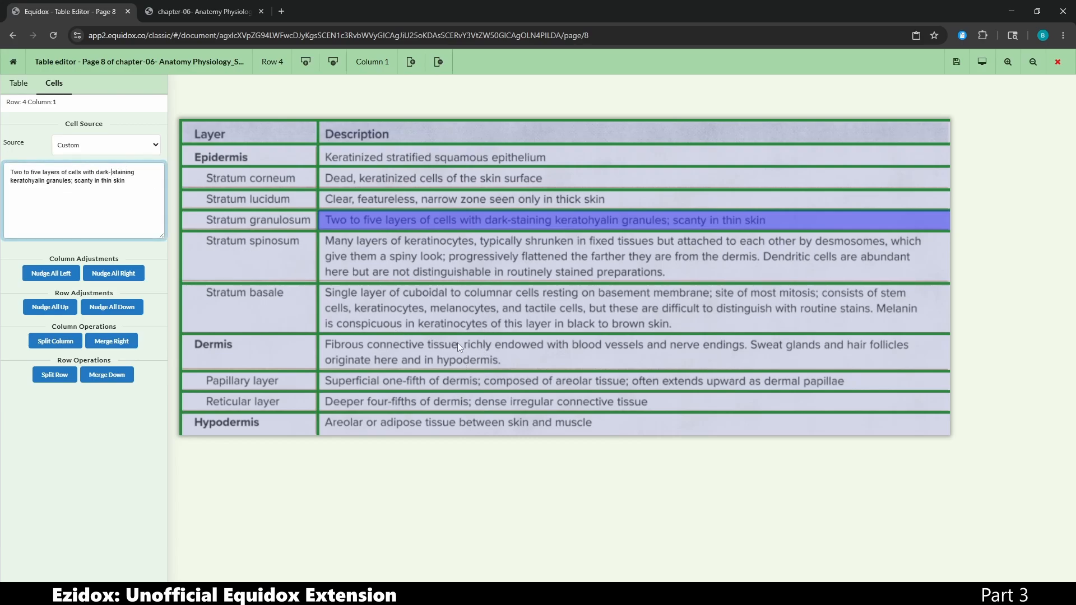
# - Insert extra spaces inside "fifths" in the Reticular layer description and before "columnar" in the Stratum basale description
pyautogui.click(434, 400)
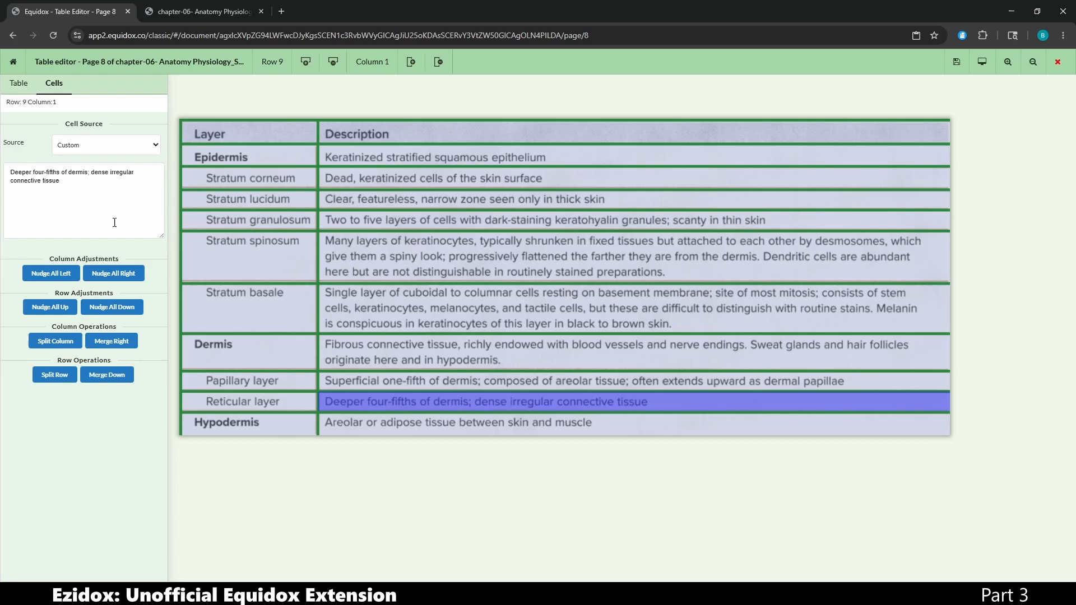
pyautogui.click(54, 175)
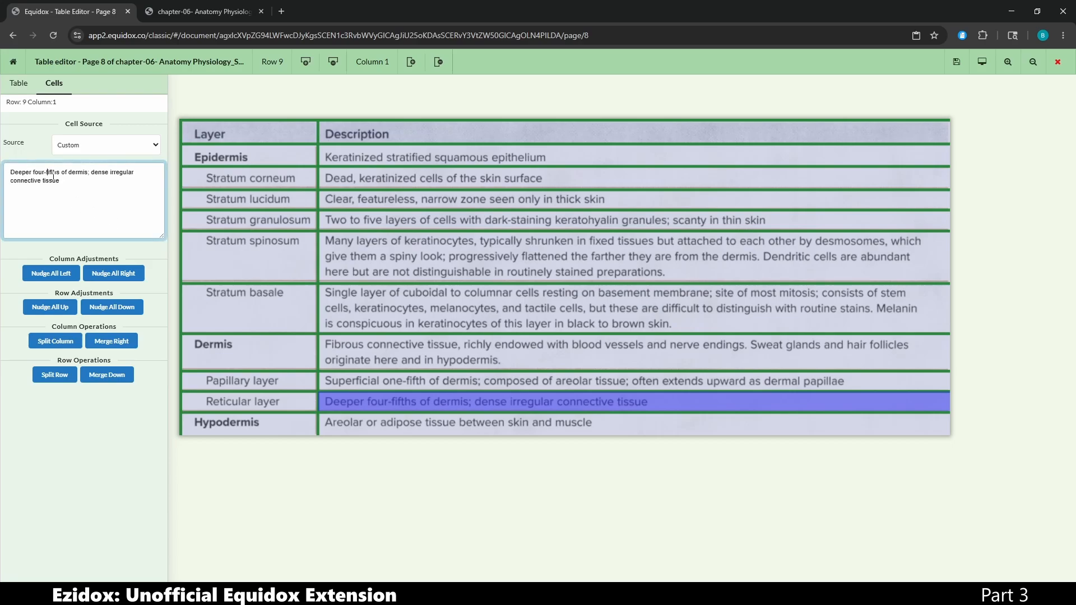
pyautogui.press('BackSpace')
pyautogui.click(339, 307)
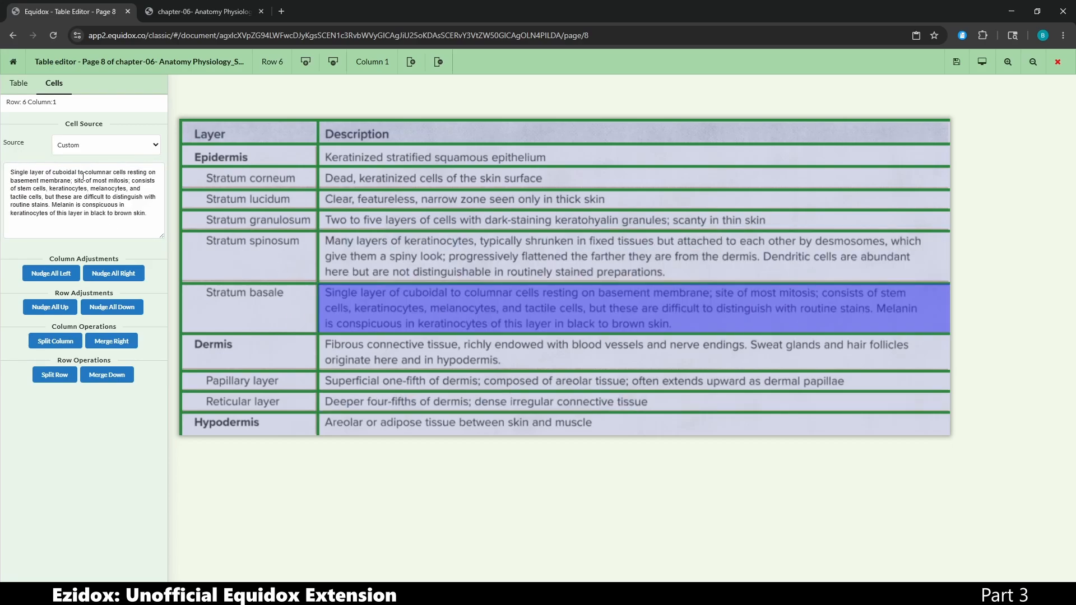
pyautogui.click(82, 171)
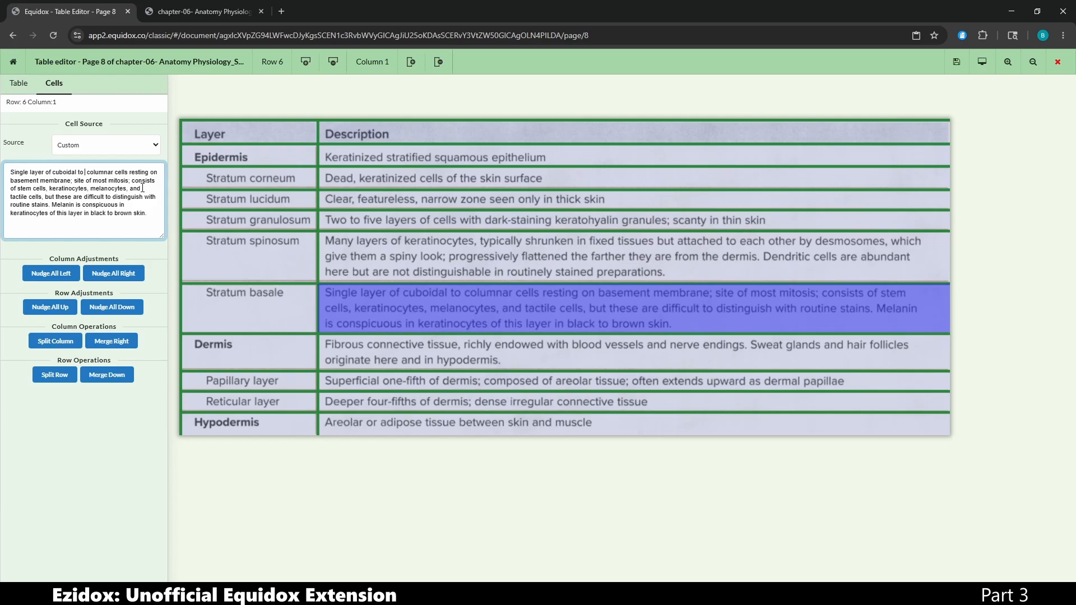
# - Run the interactive cleanup on all description cells below the header, keeping only the hyphen in "dark-staining", one space before "columnar" and none inside "fifths"
pyautogui.click(467, 162)
pyautogui.keyDown('shift'); pyautogui.click(454, 429); pyautogui.keyUp('shift')
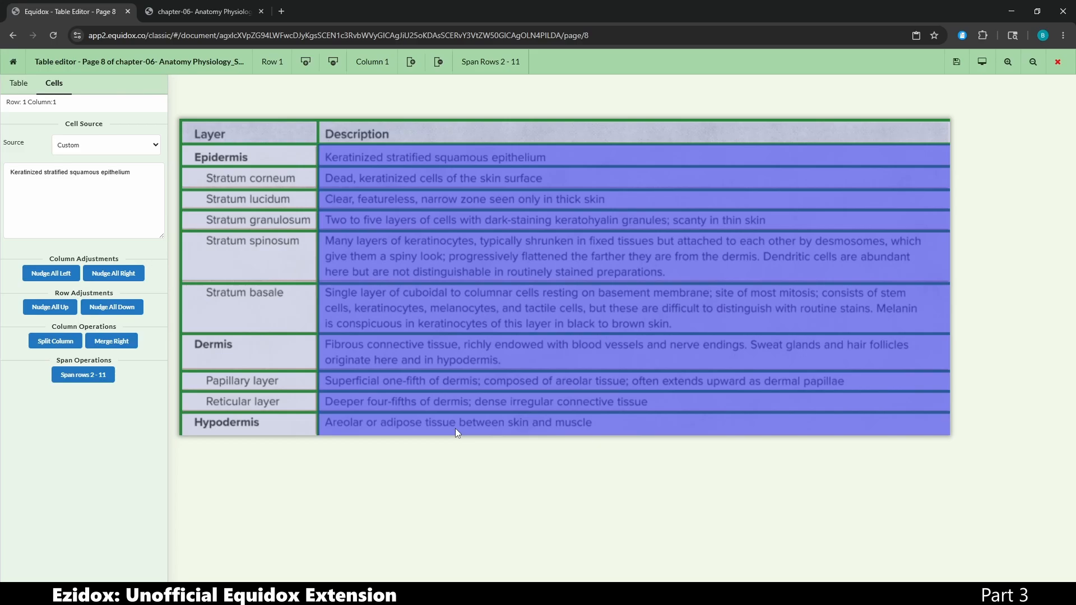
pyautogui.press('-')
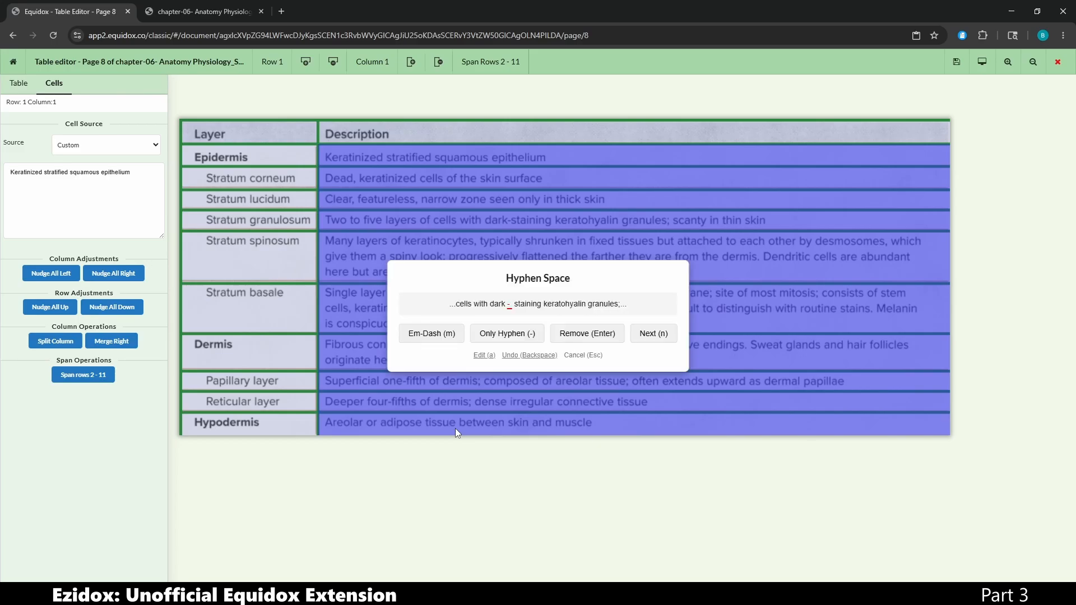
pyautogui.press('-')
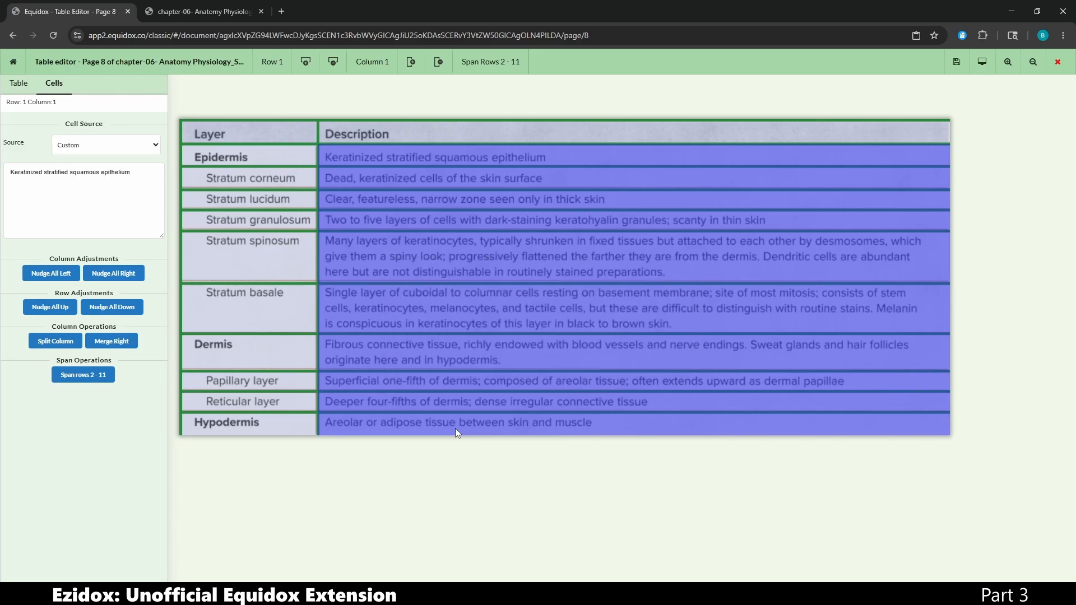
pyautogui.press('space')
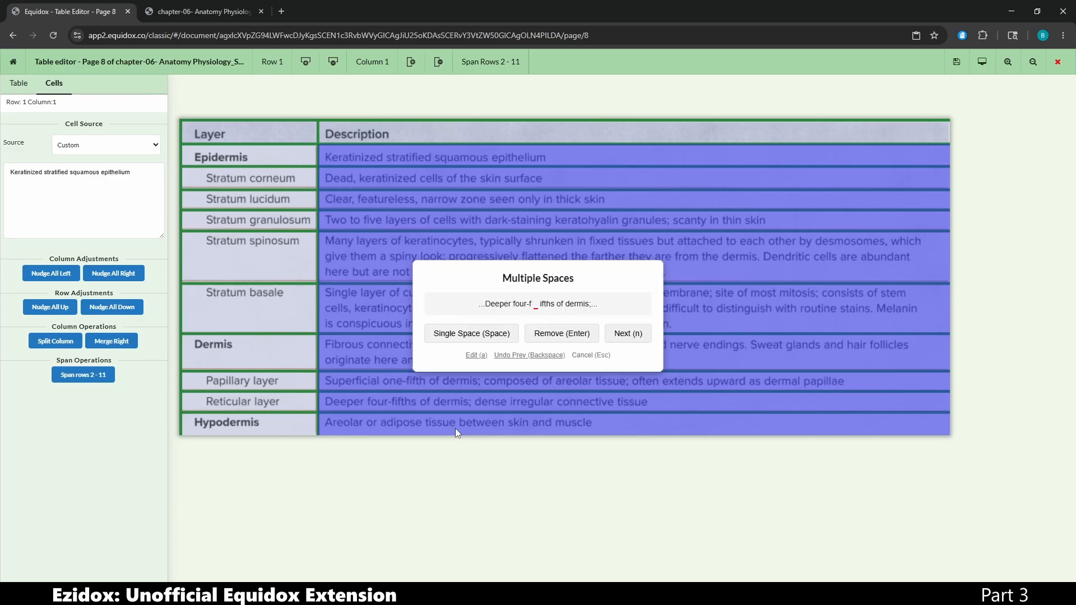
pyautogui.press('Return')
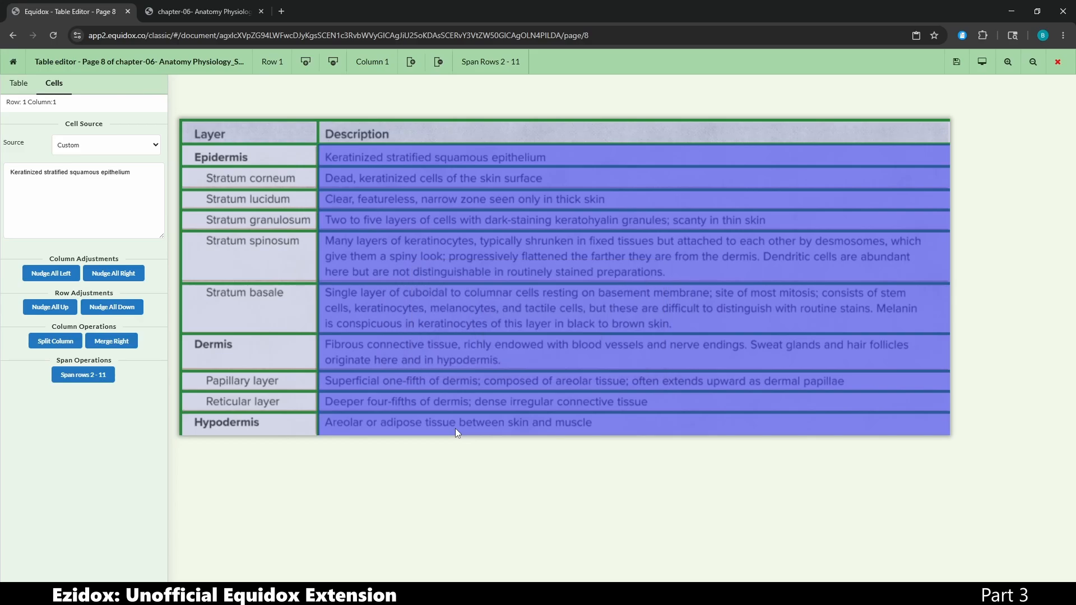
# - Check the custom text of the Dermis and Papillary layer cells and close the table editor
pyautogui.click(281, 362)
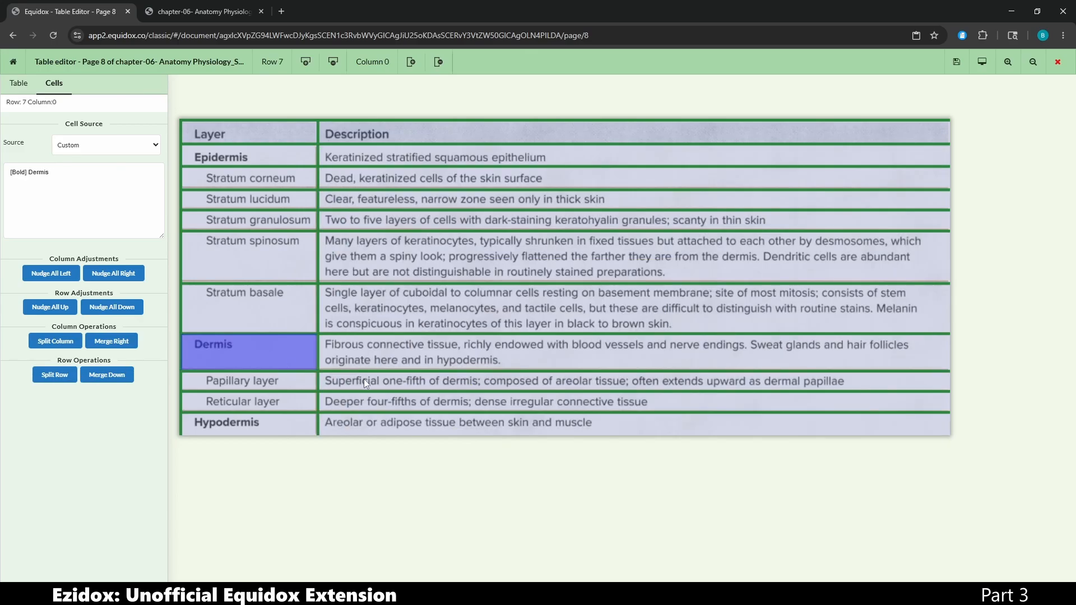
pyautogui.click(364, 378)
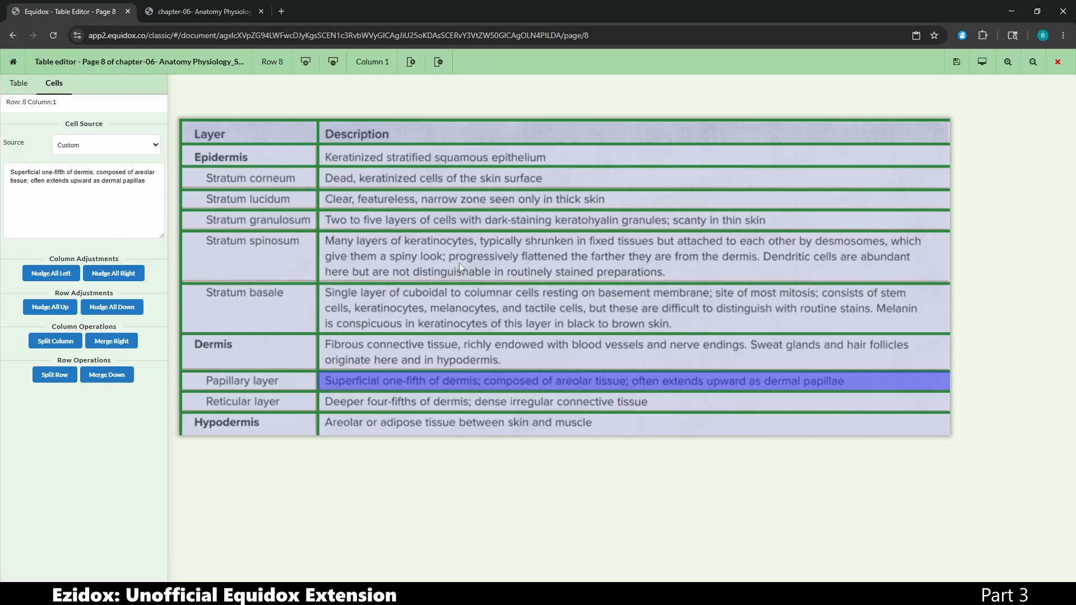
pyautogui.click(436, 159)
pyautogui.keyDown('shift'); pyautogui.click(445, 432); pyautogui.keyUp('shift')
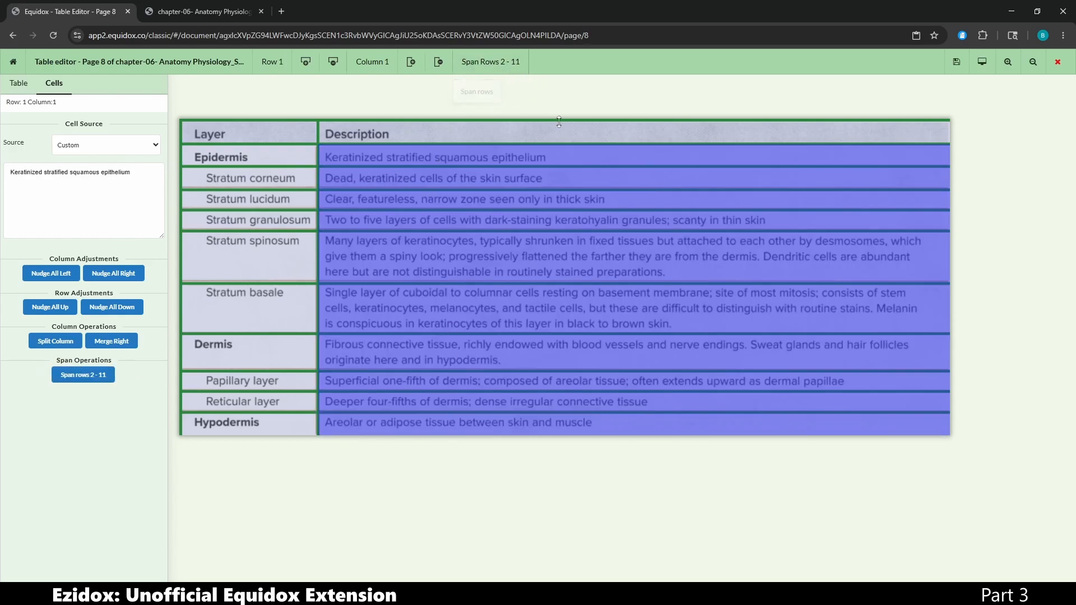
pyautogui.click(318, 269)
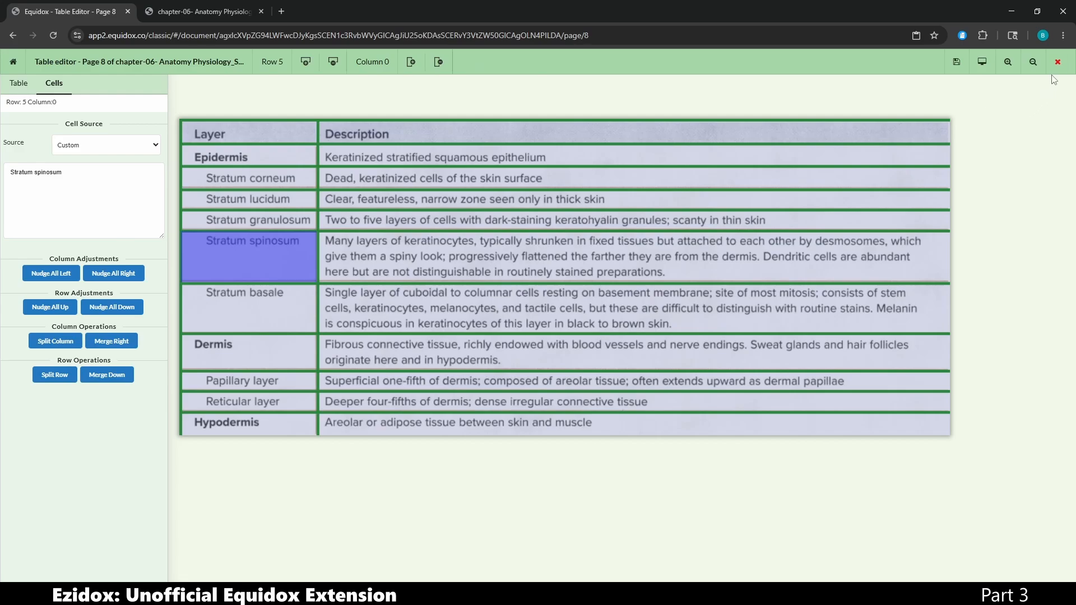
pyautogui.click(1057, 62)
pyautogui.click(665, 384)
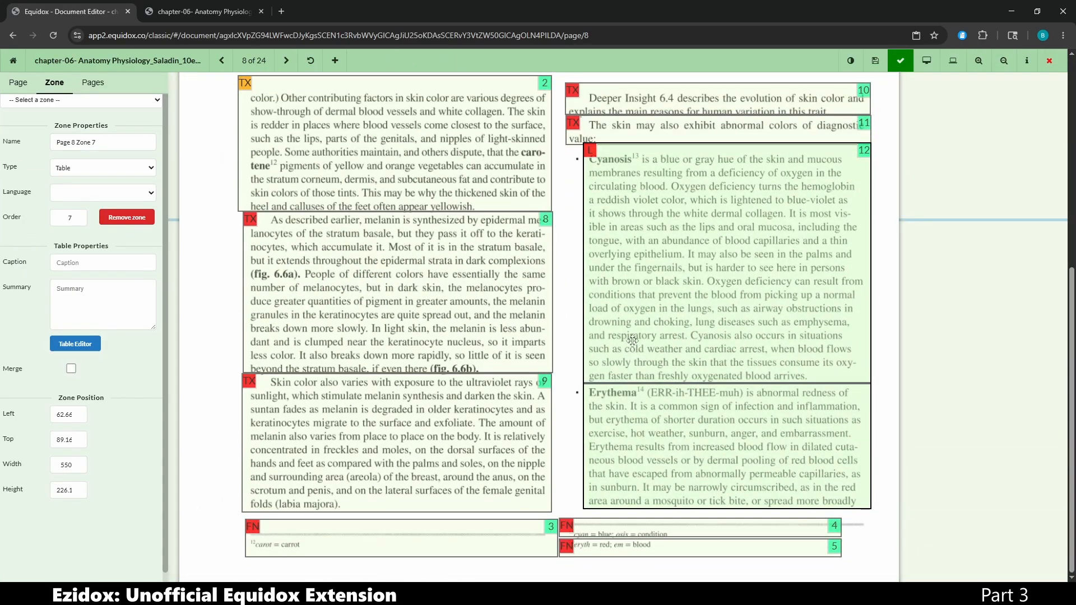
# - Set the Cyanosis and Erythema list items to custom text and remove their hyphen spaces, such as in "vis- ible", with the interactive cleanup
pyautogui.click(635, 317)
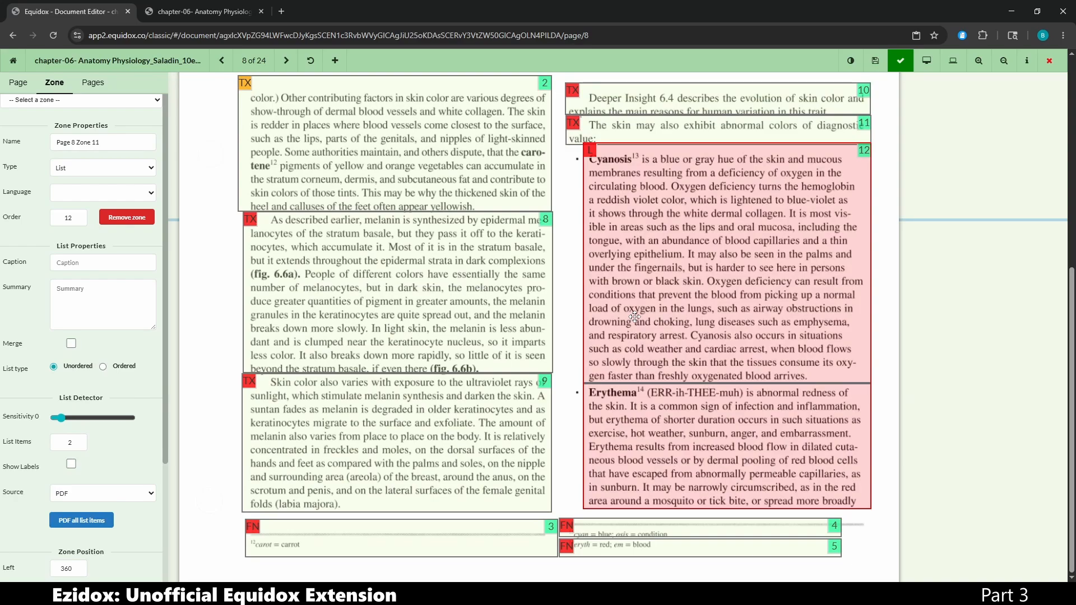
pyautogui.press('c')
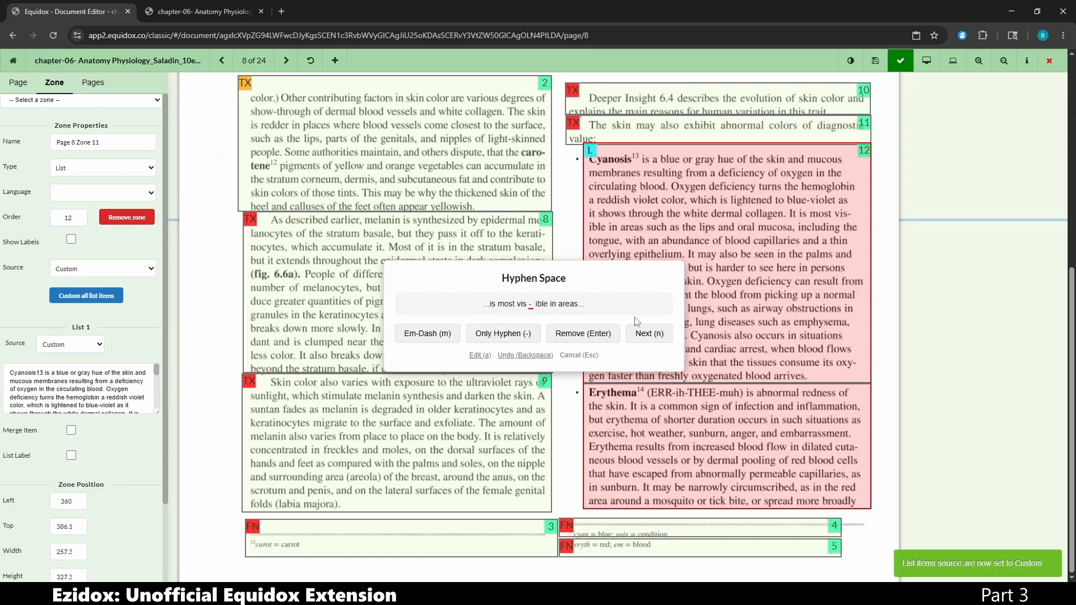
pyautogui.press('Return')
pyautogui.press('Return')
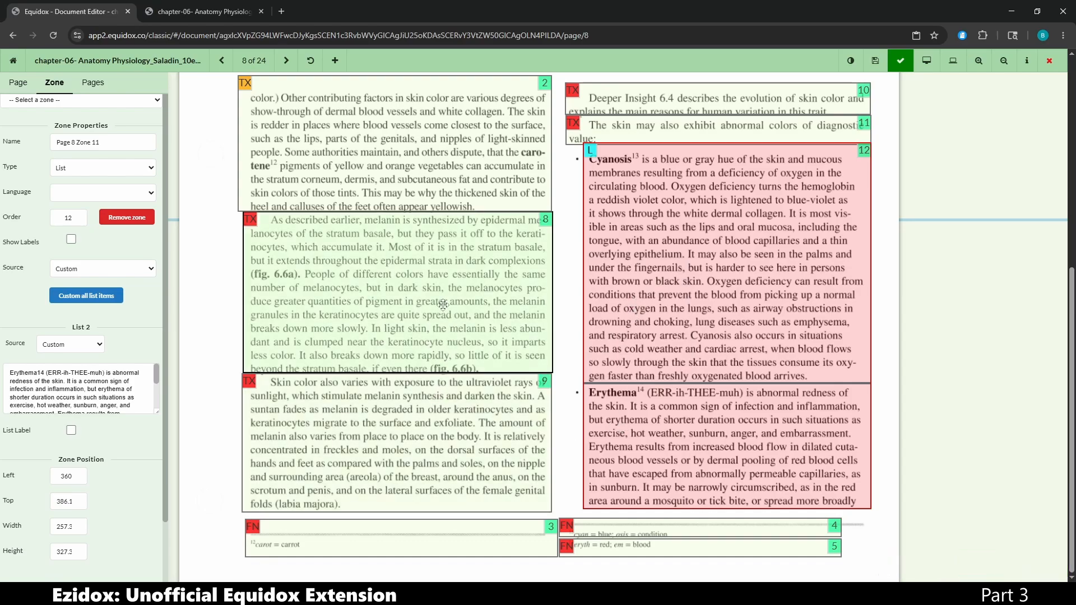
# - Refresh the cleaned custom text of the zone beginning "color.)" from only its first five lines and restore the zone's full height
pyautogui.click(460, 289)
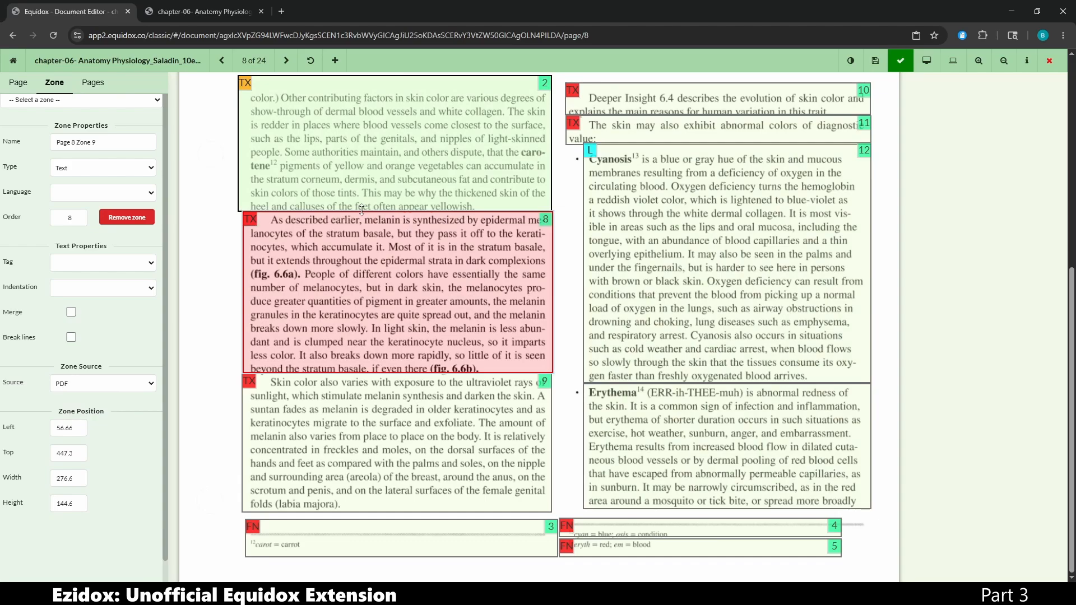
pyautogui.scroll(4, 361, 208)
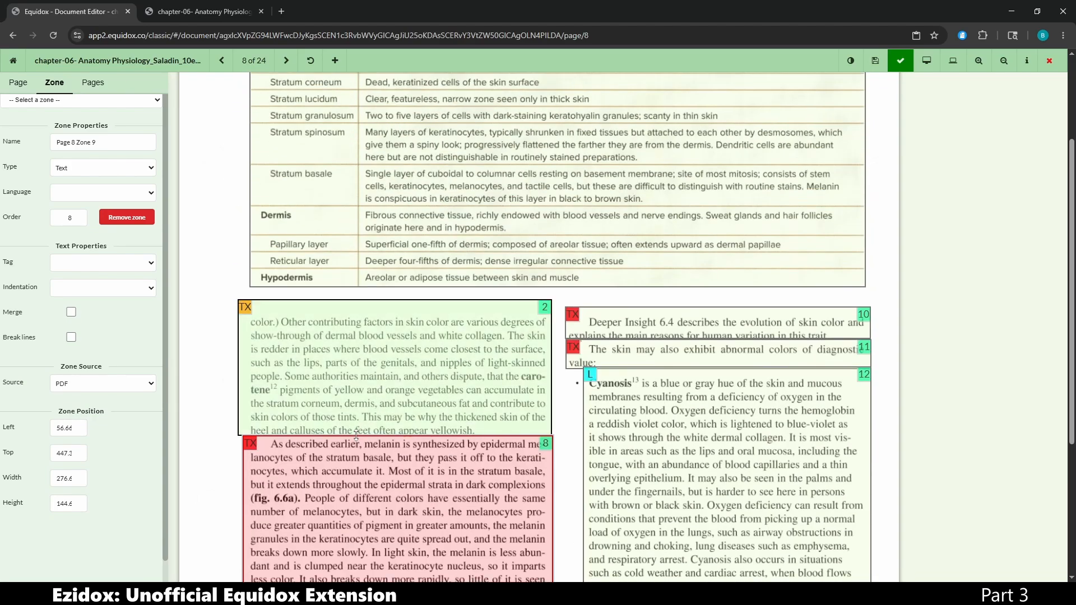
pyautogui.moveTo(360, 437); pyautogui.dragTo(411, 380)
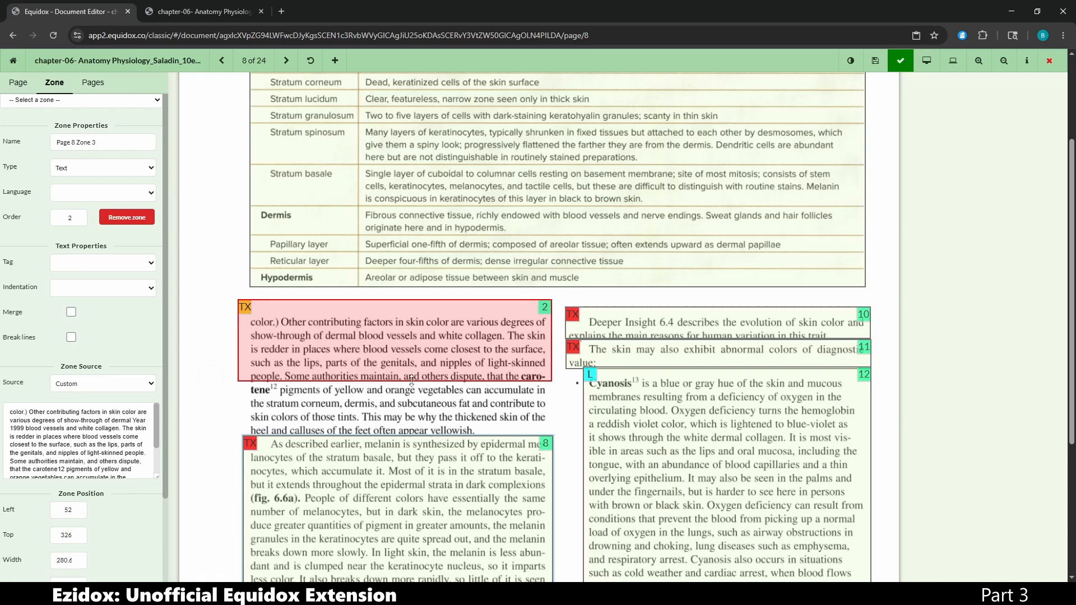
pyautogui.press('c')
pyautogui.press('Return')
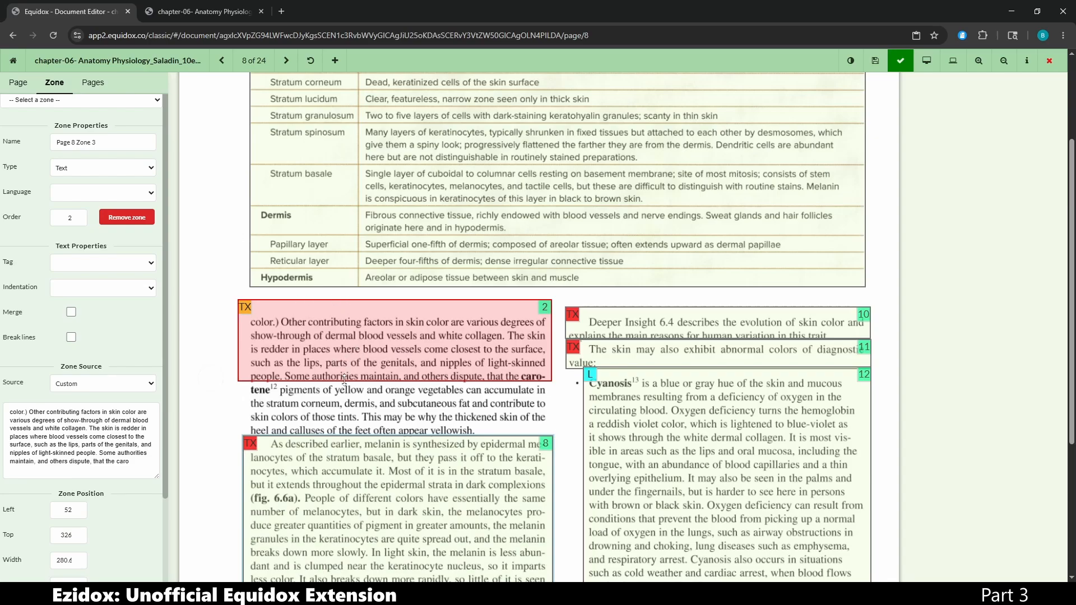
pyautogui.moveTo(344, 379); pyautogui.dragTo(346, 435)
# - Set the zone beginning "As described earlier" to custom text without its last line, cancel the hyphen cleanup, and restore the zone's full height
pyautogui.scroll(-4, 375, 430)
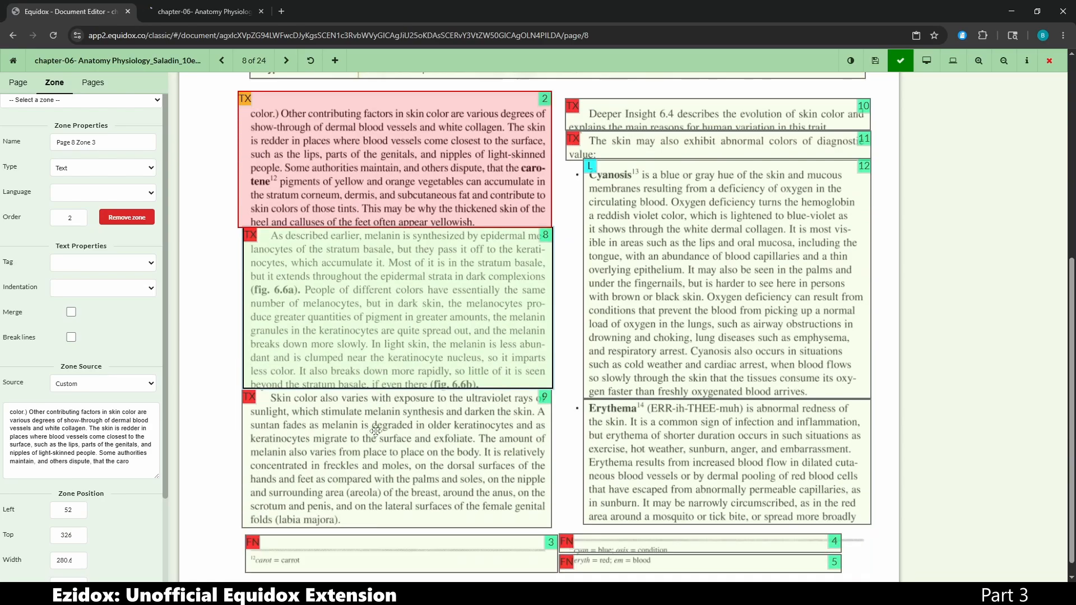
pyautogui.moveTo(330, 372); pyautogui.dragTo(324, 358)
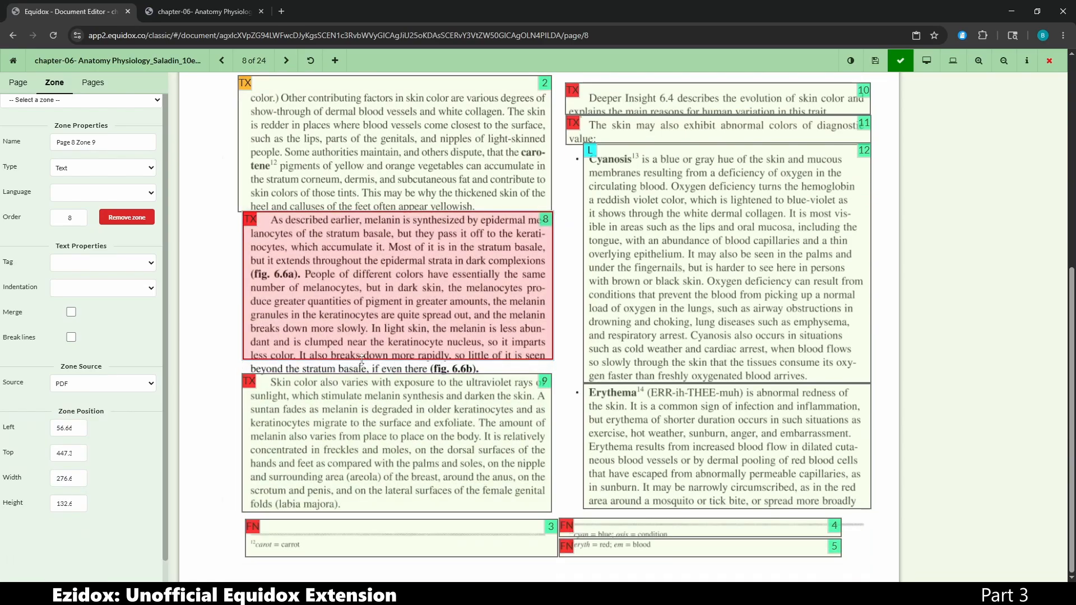
pyautogui.press('h')
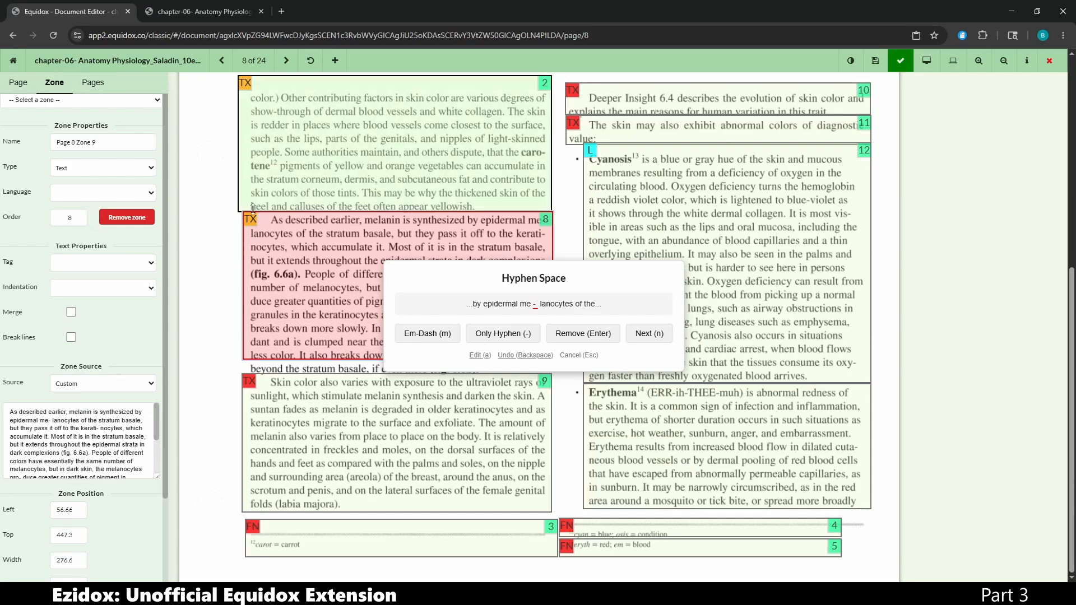
pyautogui.click(579, 355)
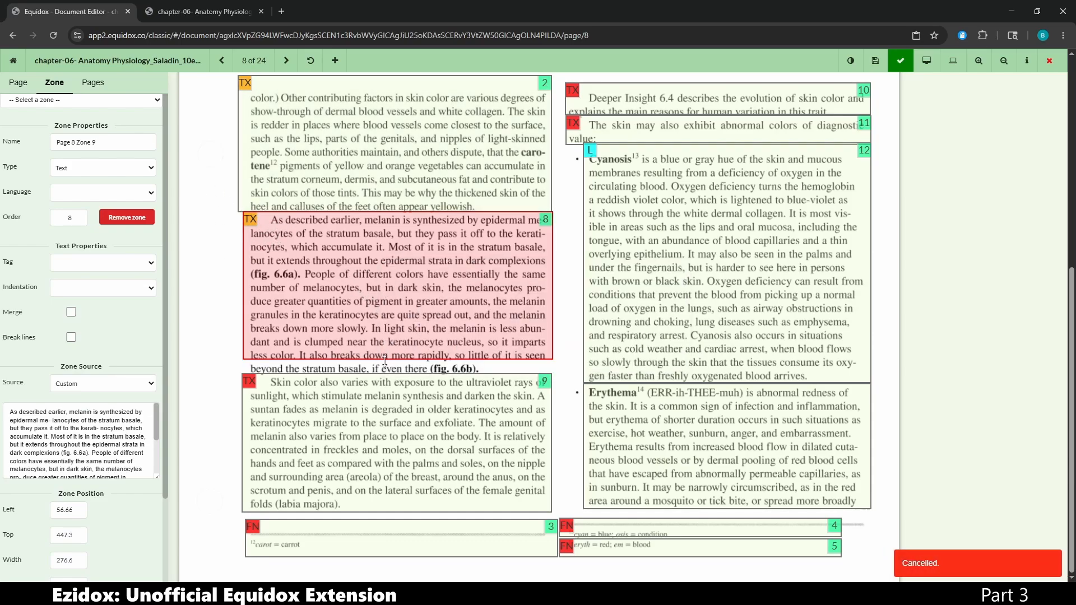
pyautogui.moveTo(384, 359); pyautogui.dragTo(388, 376)
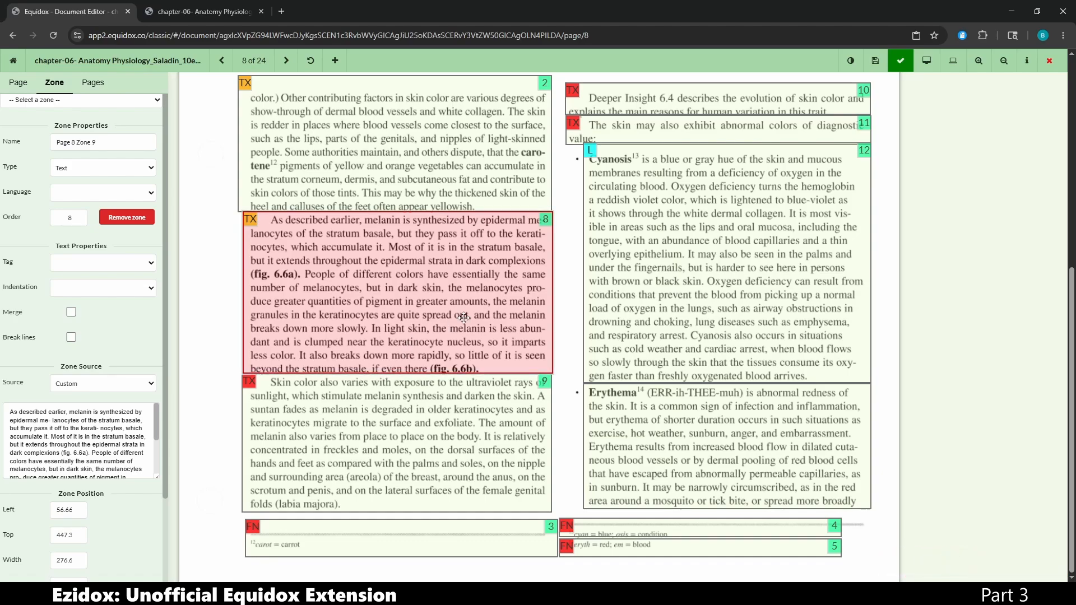
# - Start the interactive hyphen cleanup on the zone beginning "As described earlier", remove the hyphen space in "me- lanocytes", and undo that removal
pyautogui.press('-')
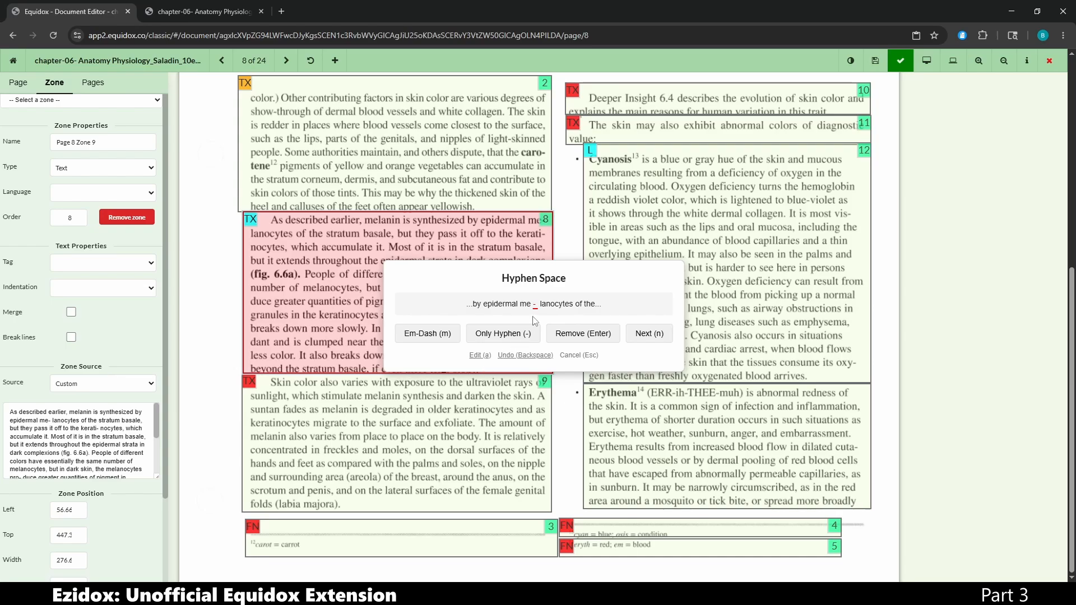
pyautogui.press('Return')
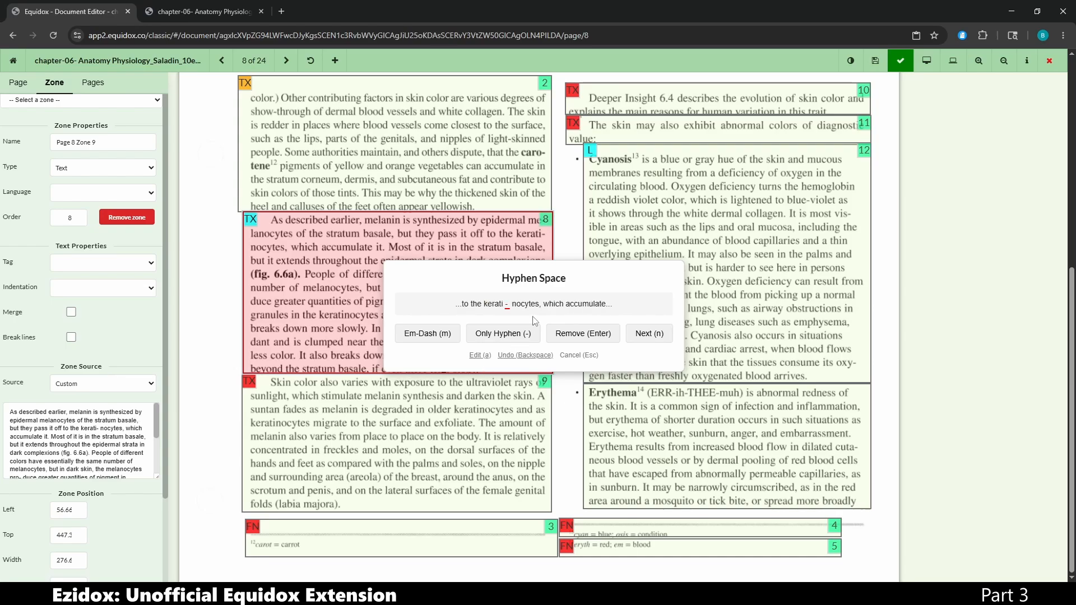
pyautogui.click(527, 363)
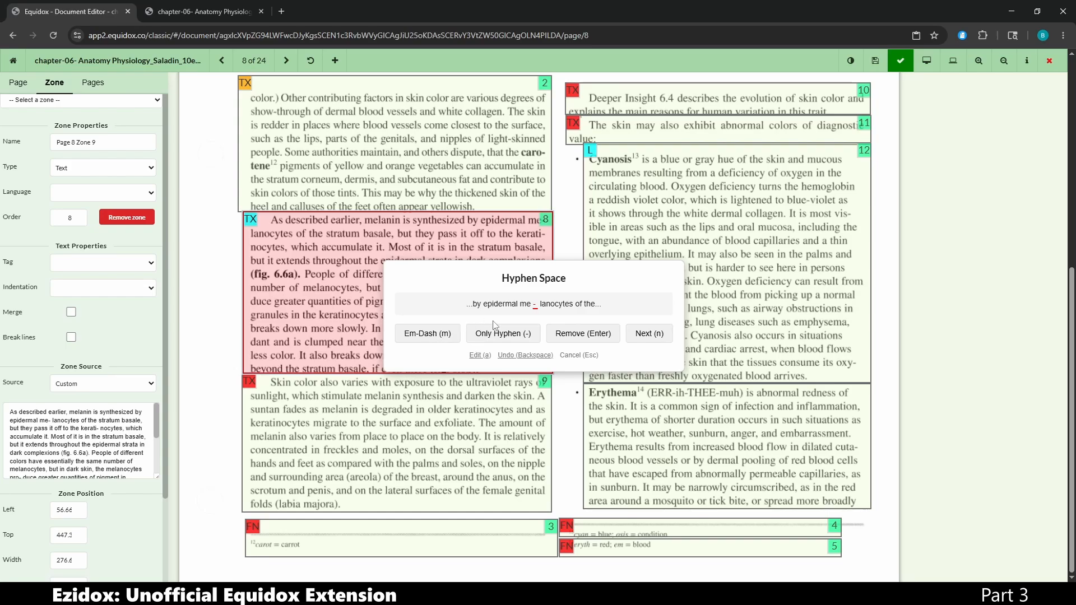
# - Switch from the cleanup to manual editing and delete the hyphen and space in "me- lanocytes" in the zone's custom text
pyautogui.click(480, 356)
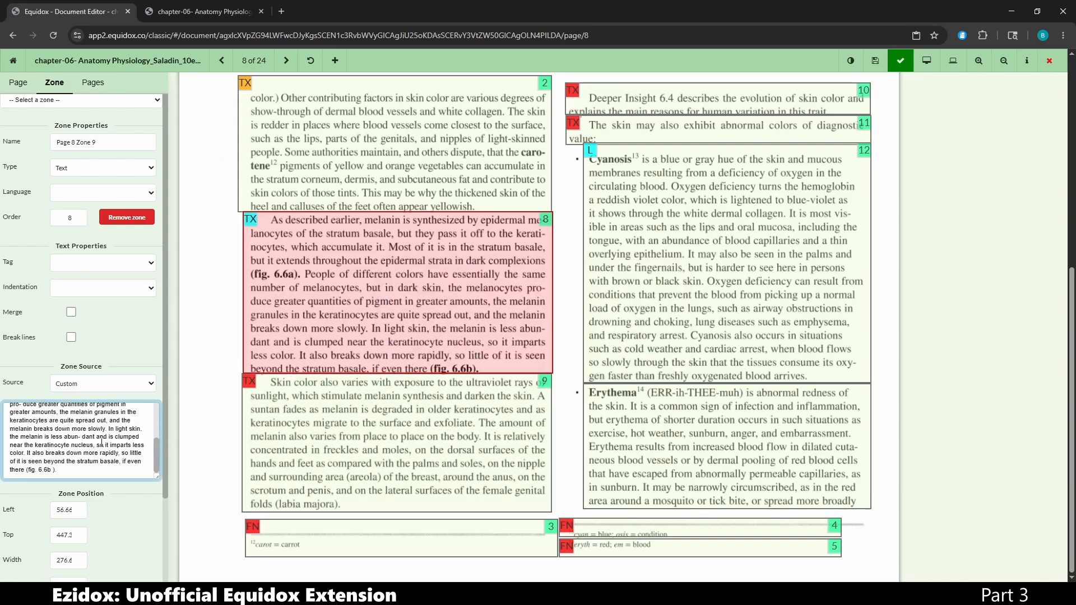
pyautogui.scroll(5, 101, 444)
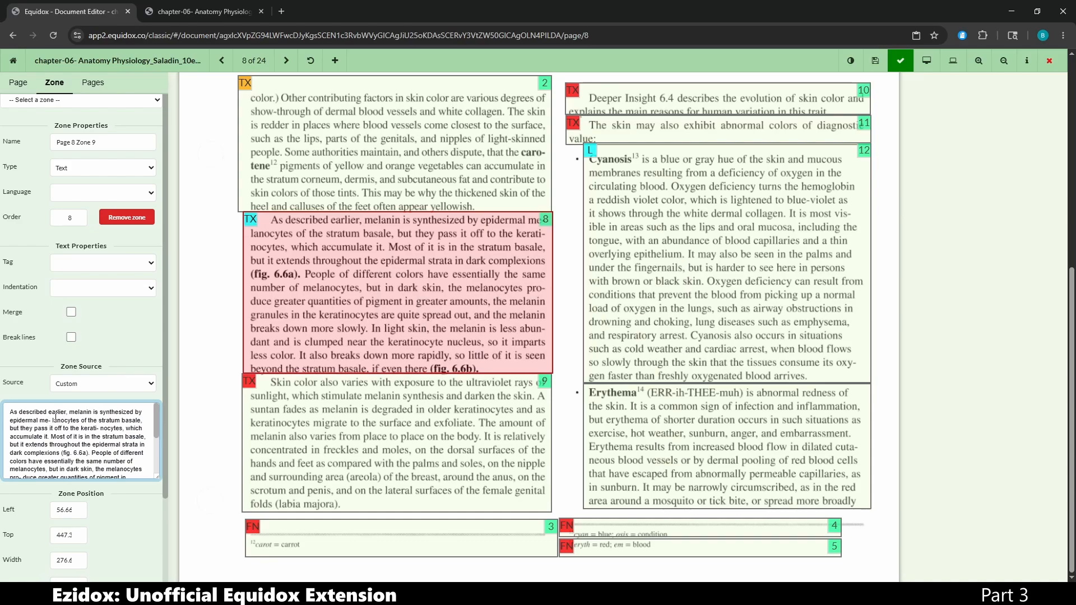
pyautogui.click(55, 417)
pyautogui.press('BackSpace')
pyautogui.press('BackSpace')
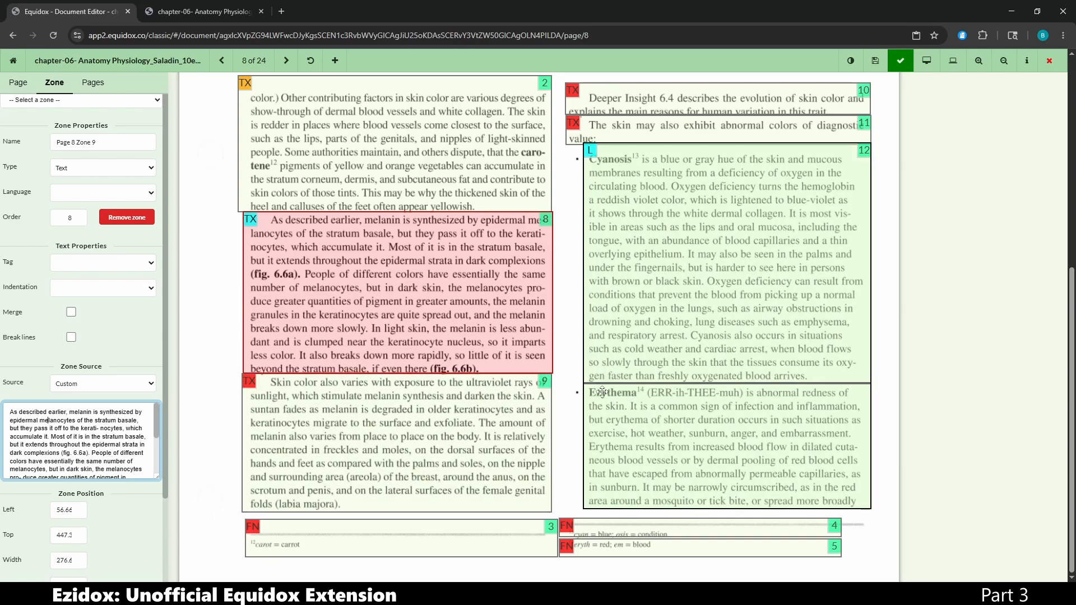
# - Select the Erythema list item and remove the hyphen space in "cuta- neous" with the interactive cleanup
pyautogui.click(616, 480)
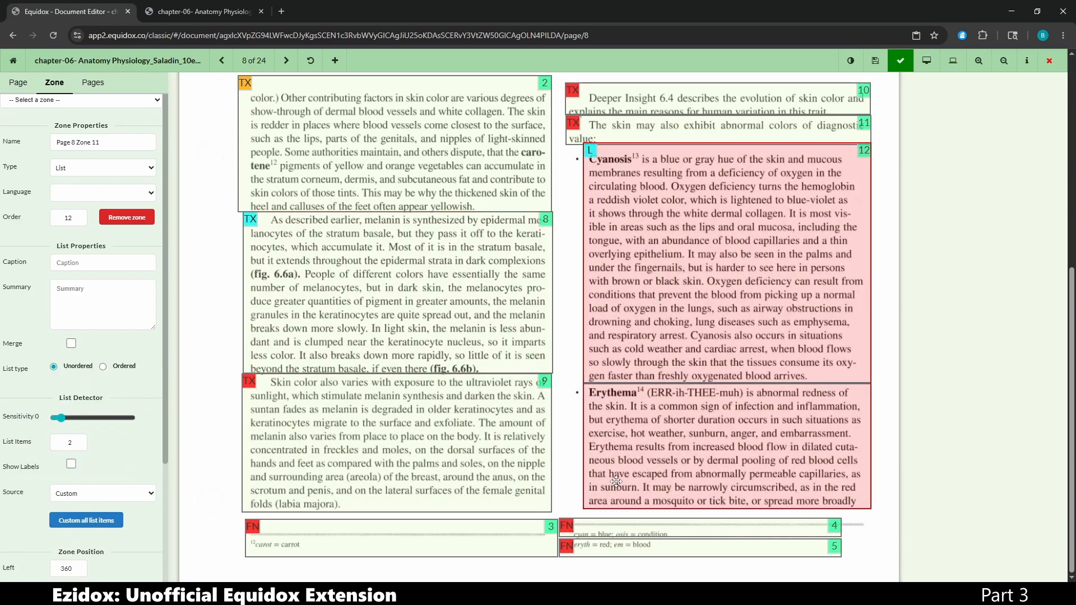
pyautogui.click(615, 481)
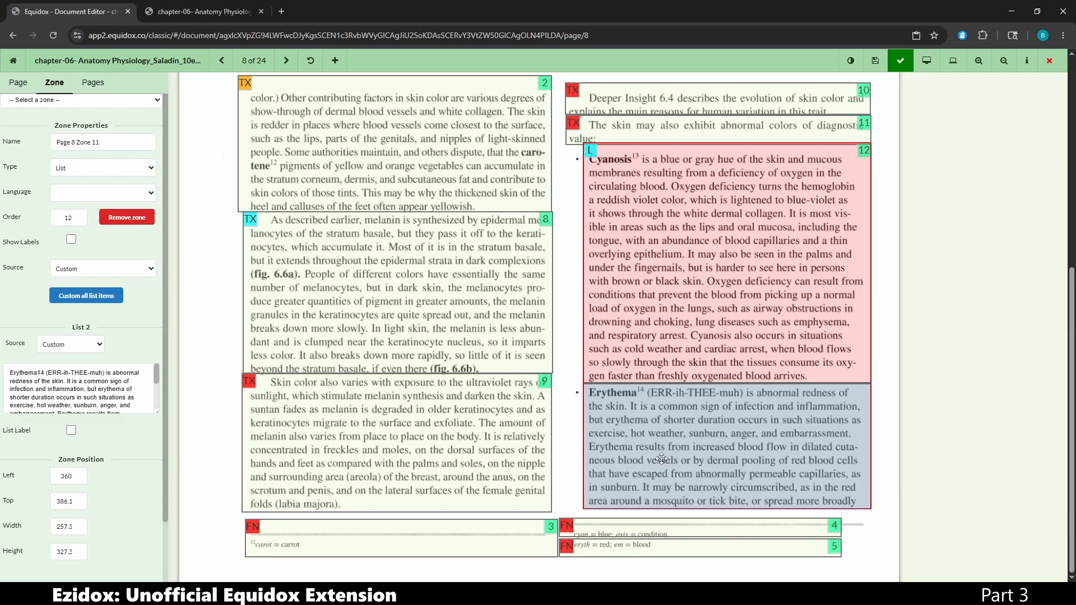
pyautogui.press('-')
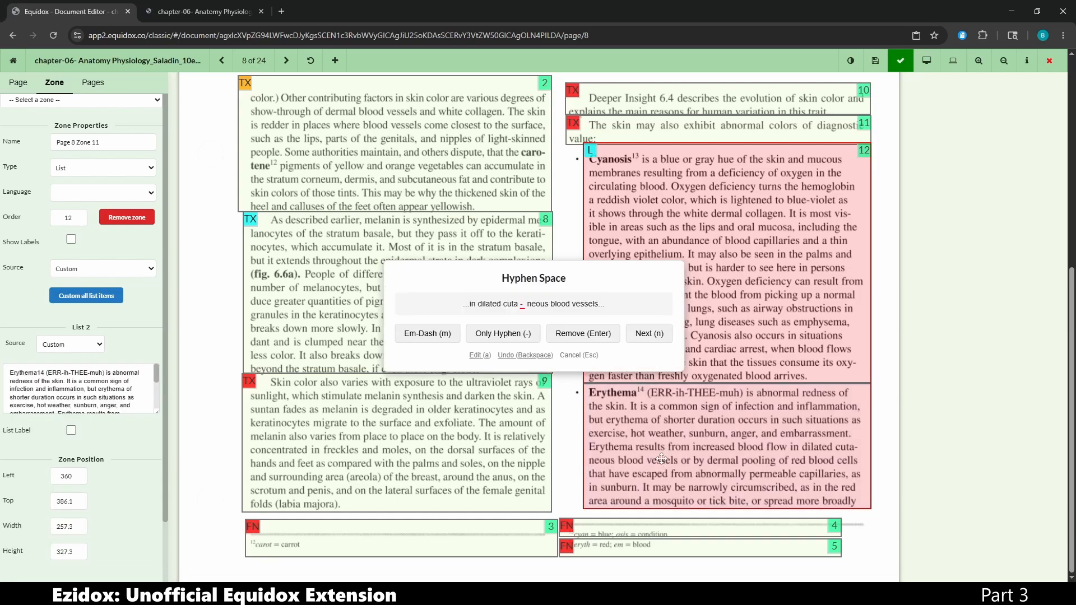
pyautogui.press('Return')
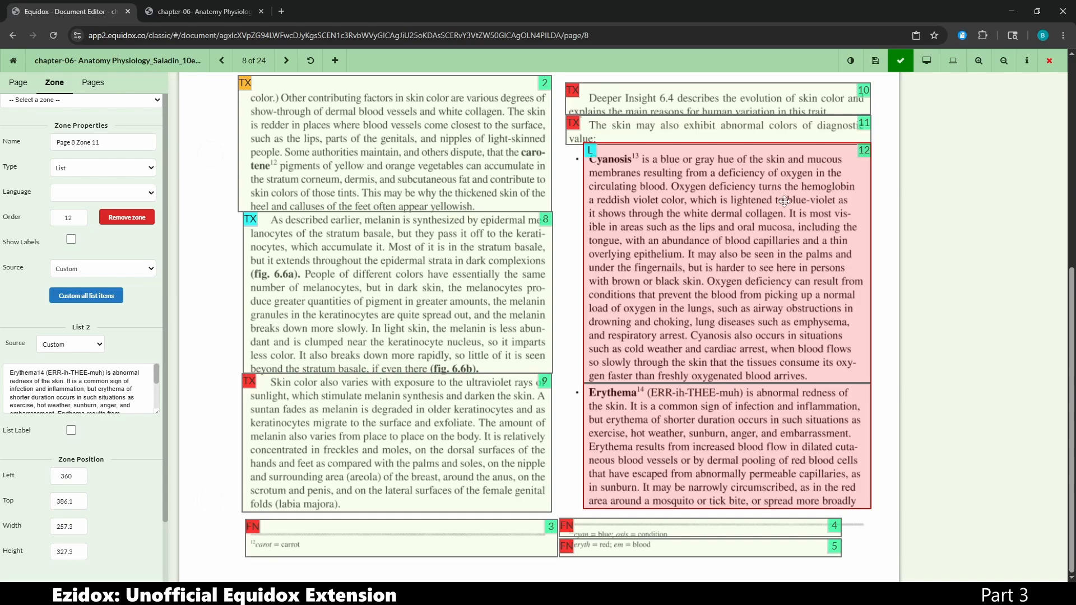
pyautogui.scroll(6, 616, 377)
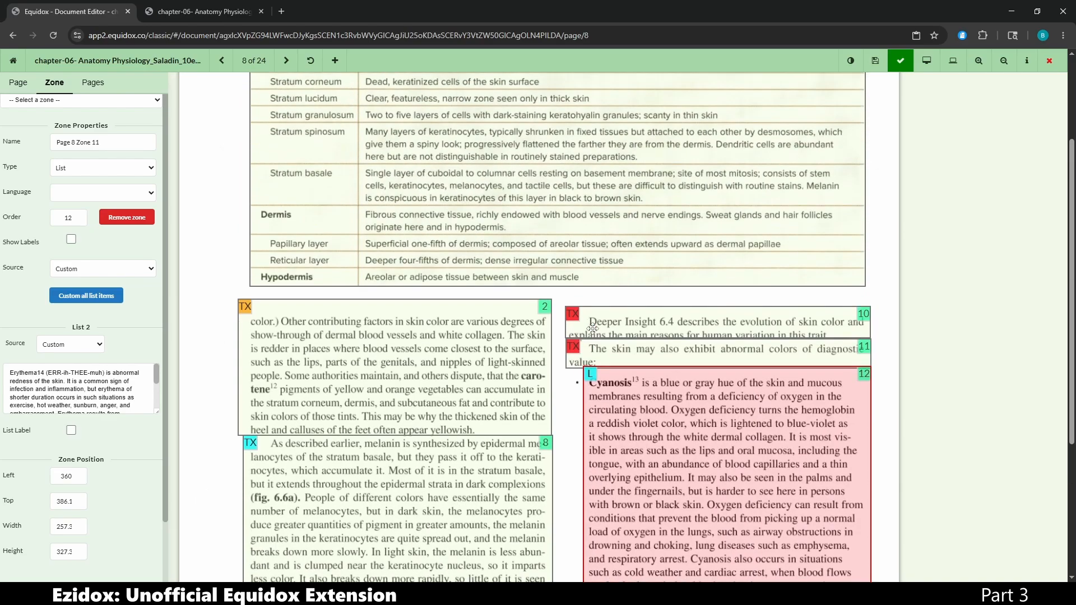